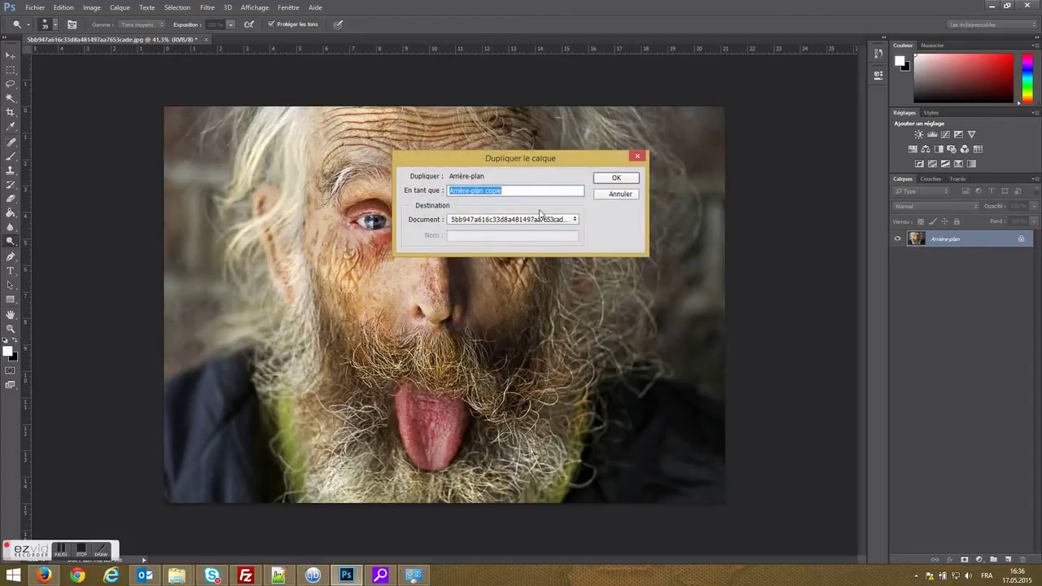
# Duplicate the background layer as "base" and apply Levels to it with the black input level set to 32.
pyautogui.write('base')
pyautogui.click(616, 178)
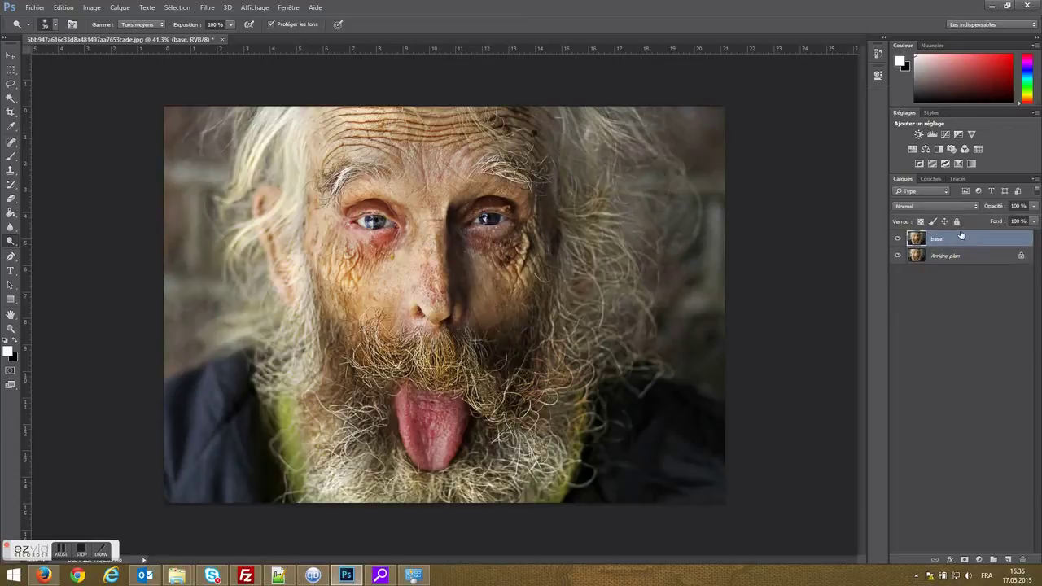
pyautogui.click(63, 8)
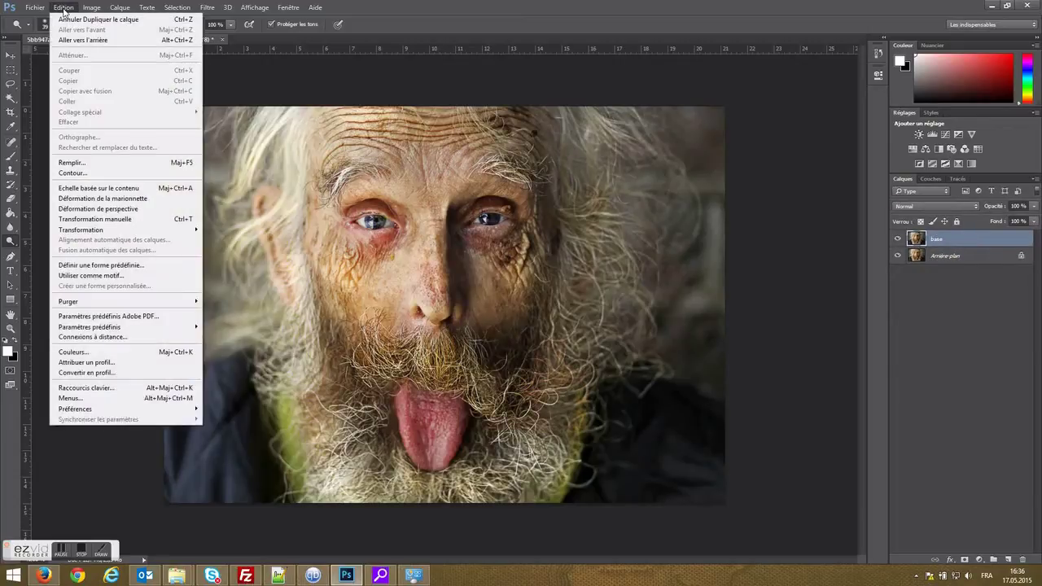
pyautogui.moveTo(91, 7)
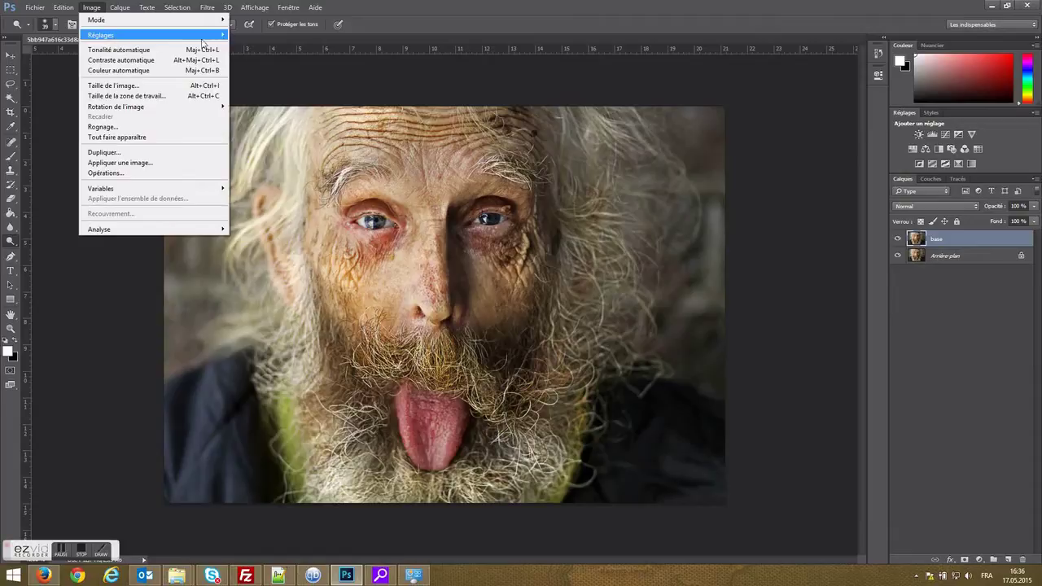
pyautogui.moveTo(218, 36)
pyautogui.click(259, 48)
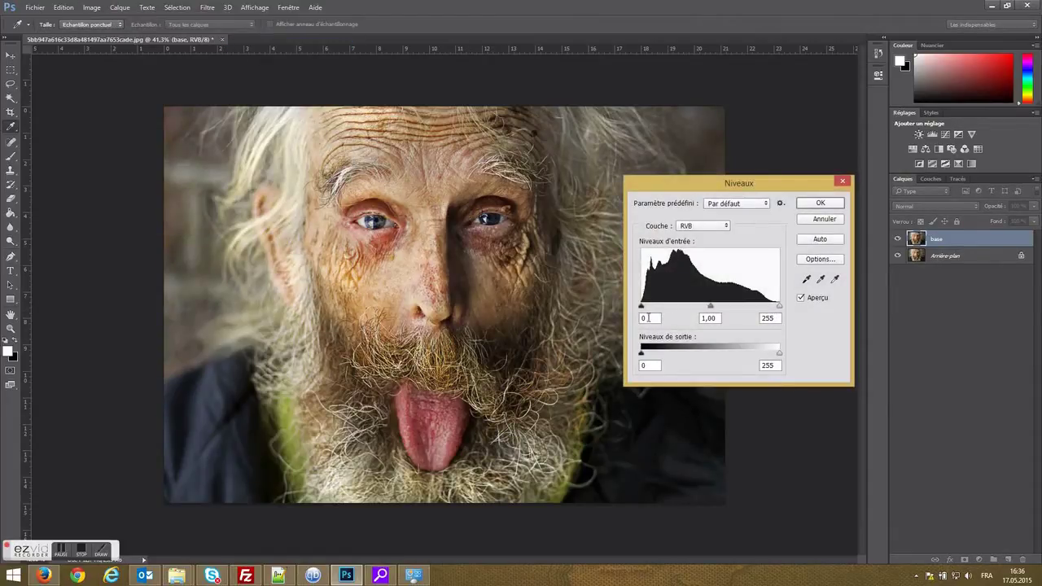
pyautogui.write('32')
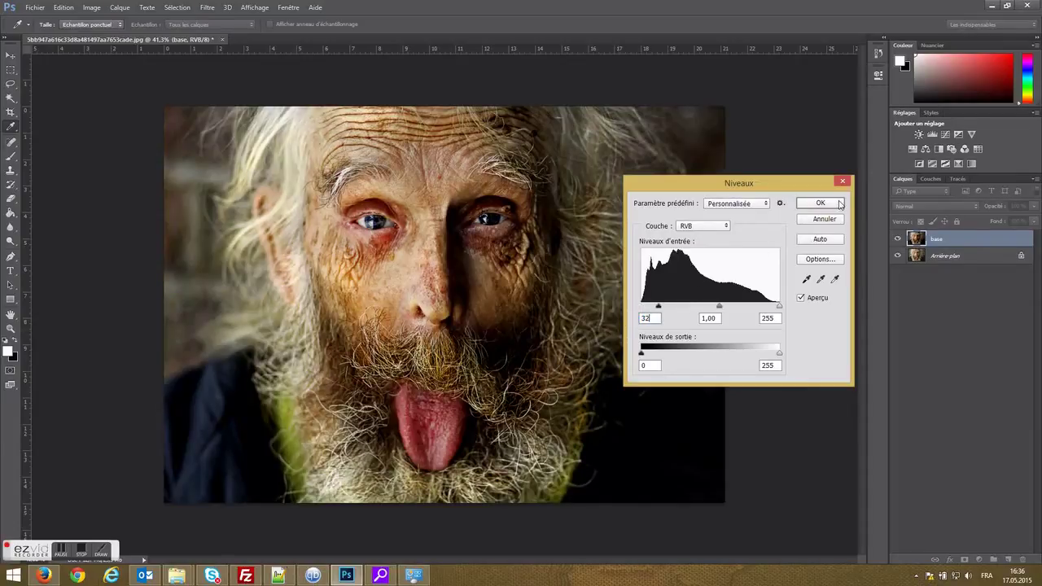
pyautogui.click(819, 204)
# Apply a Hue/Saturation adjustment to the base layer with the hue set to 7.
pyautogui.click(90, 8)
pyautogui.moveTo(107, 36)
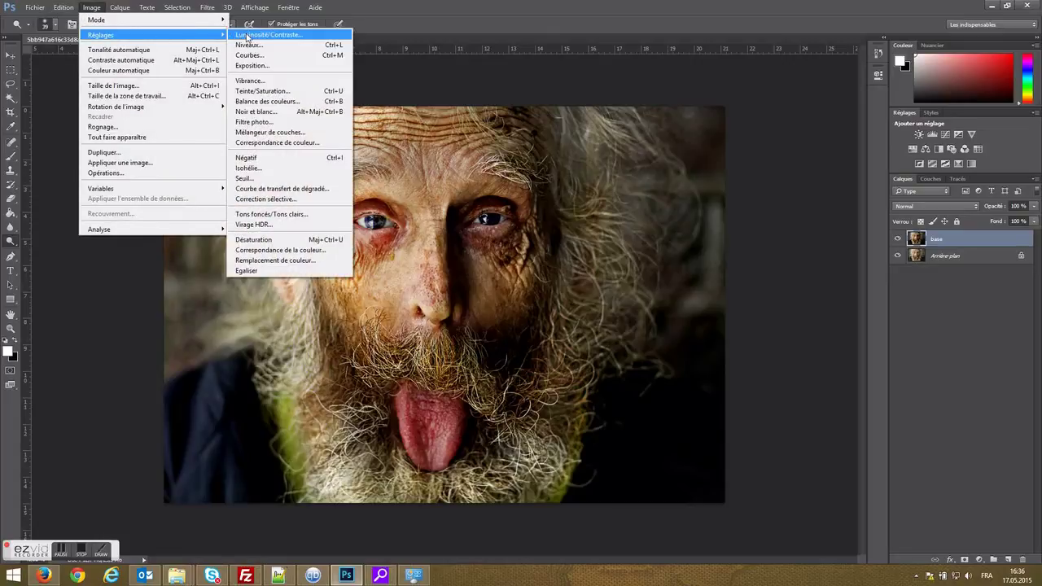
pyautogui.click(316, 92)
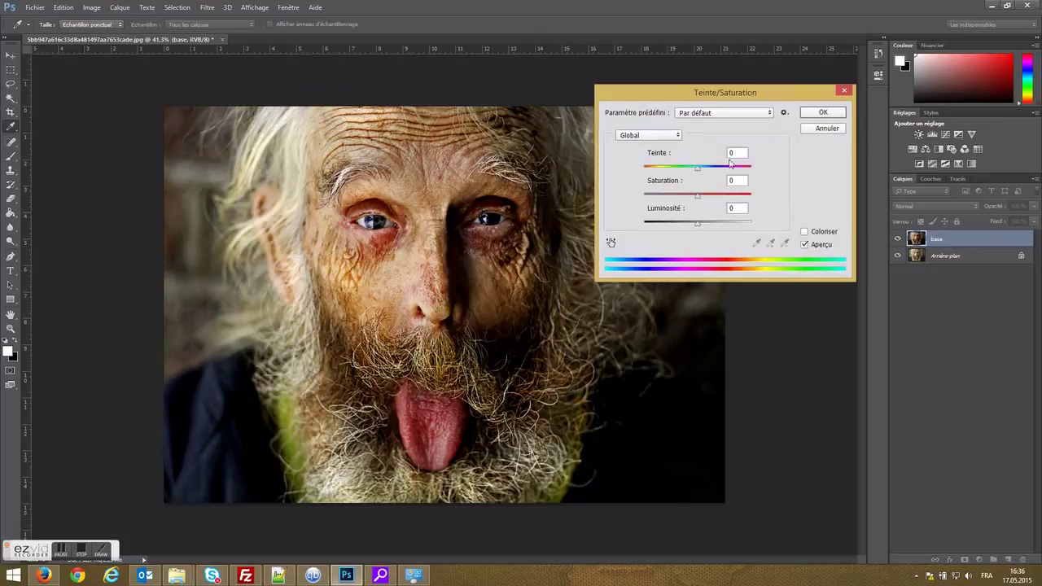
pyautogui.doubleClick(733, 152)
pyautogui.write('7')
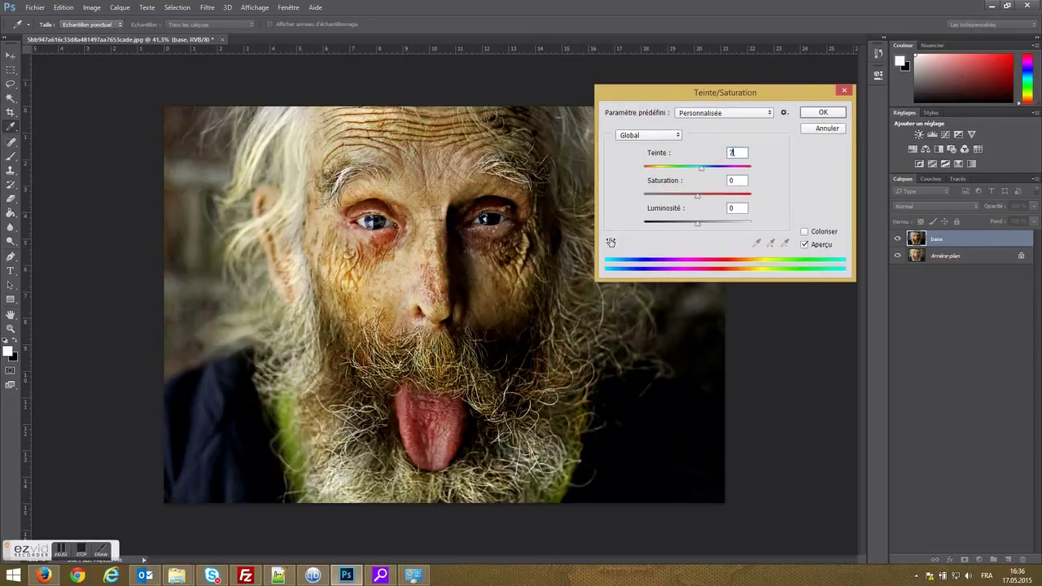
pyautogui.click(810, 114)
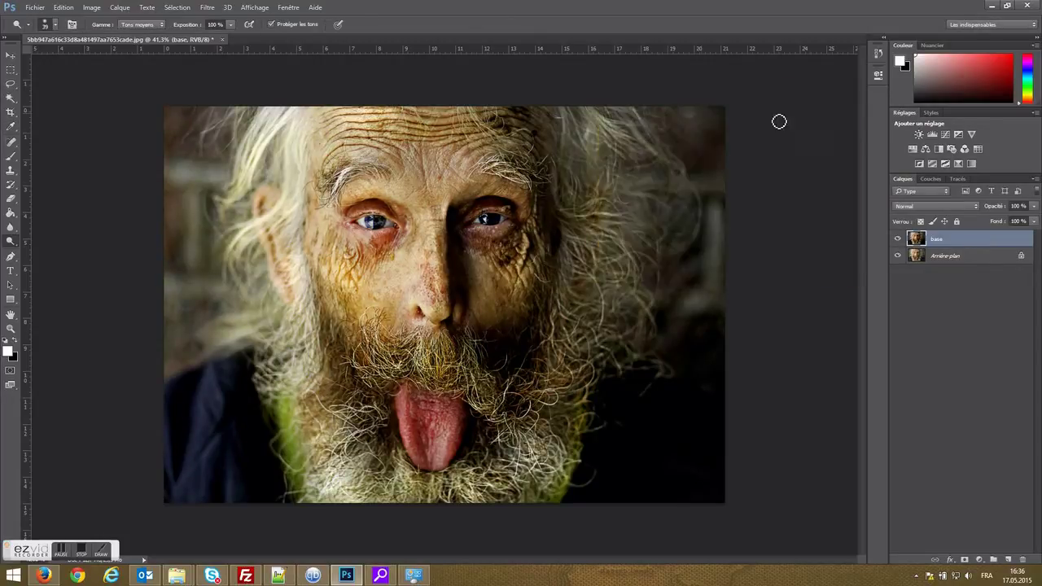
# Apply an RGB Curves adjustment to the base layer with input/output points at about 72/56, 121/131 and 202/183.
pyautogui.click(91, 8)
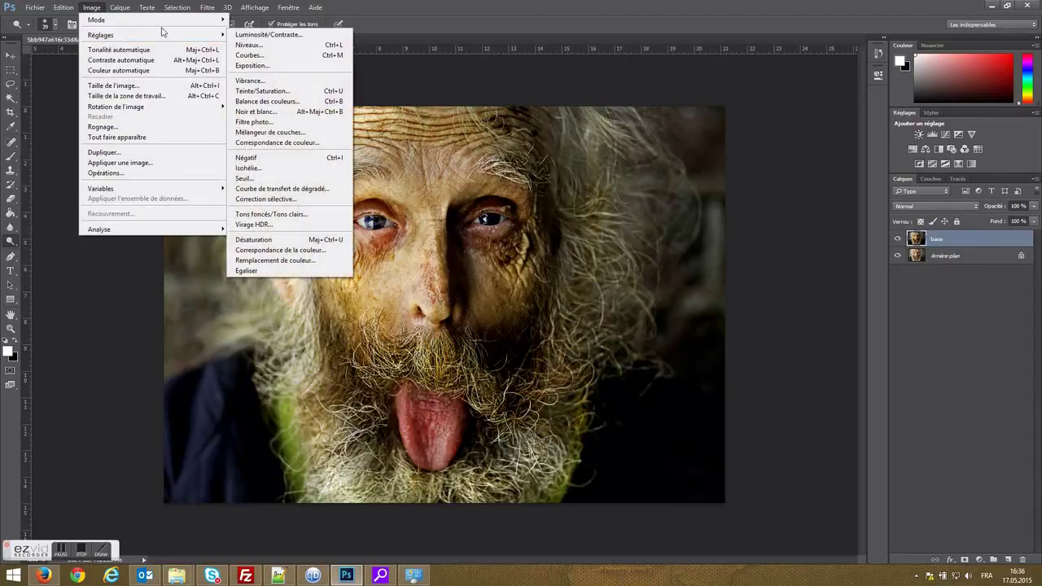
pyautogui.click(269, 54)
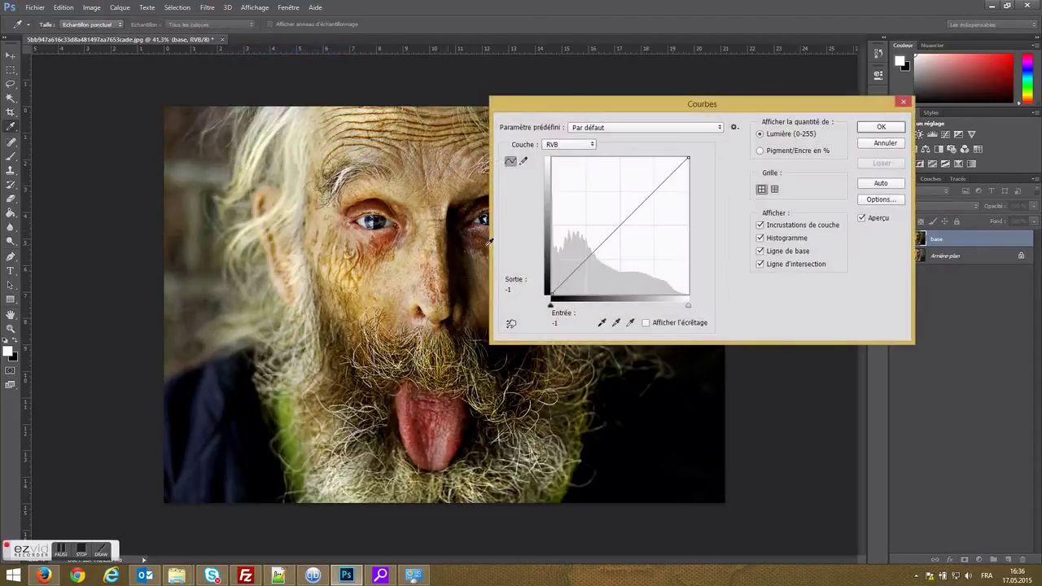
pyautogui.click(586, 257)
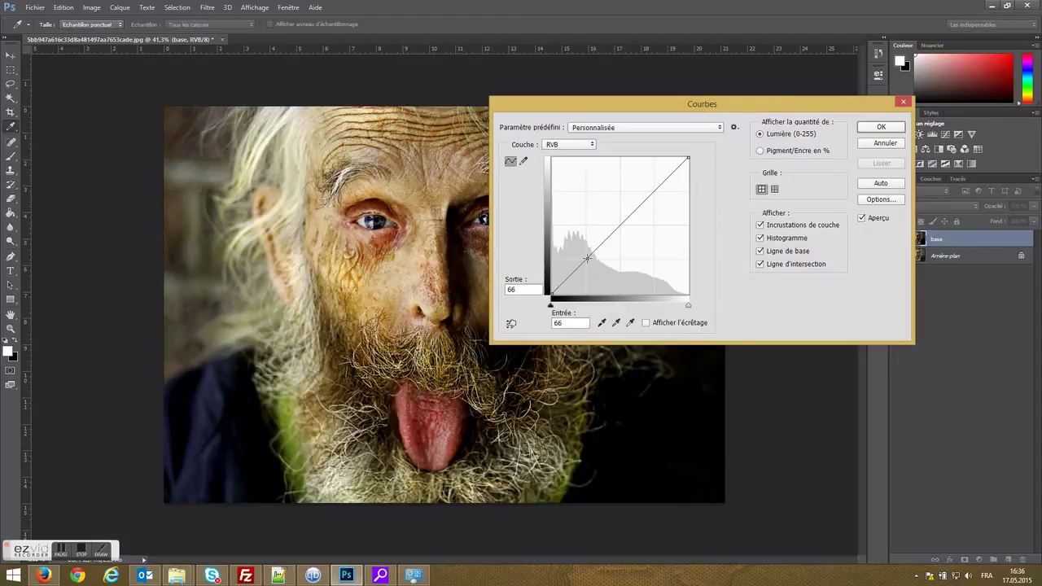
pyautogui.click(620, 223)
pyautogui.moveTo(588, 258); pyautogui.dragTo(590, 264)
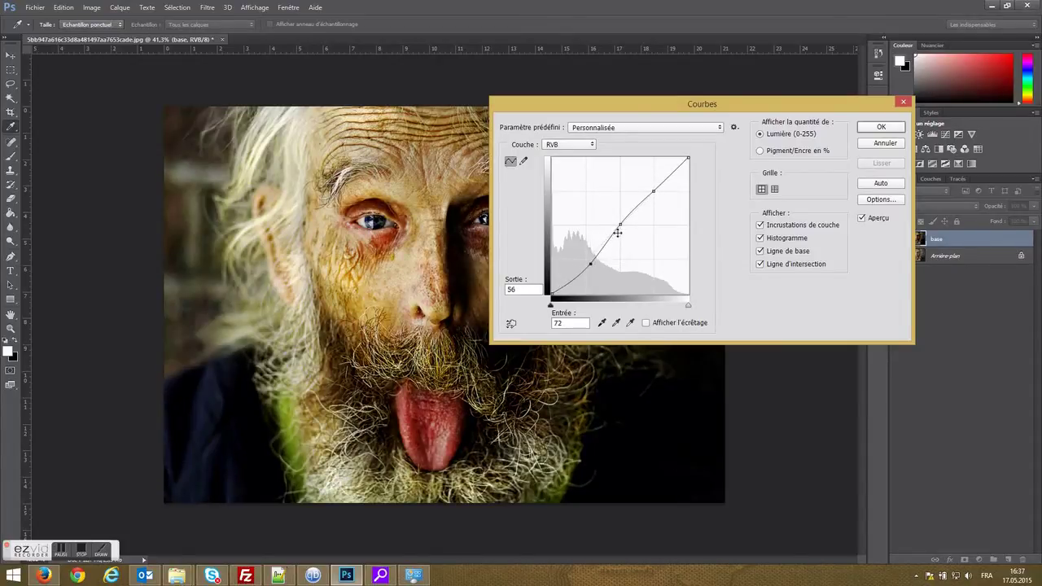
pyautogui.moveTo(621, 223); pyautogui.dragTo(616, 222)
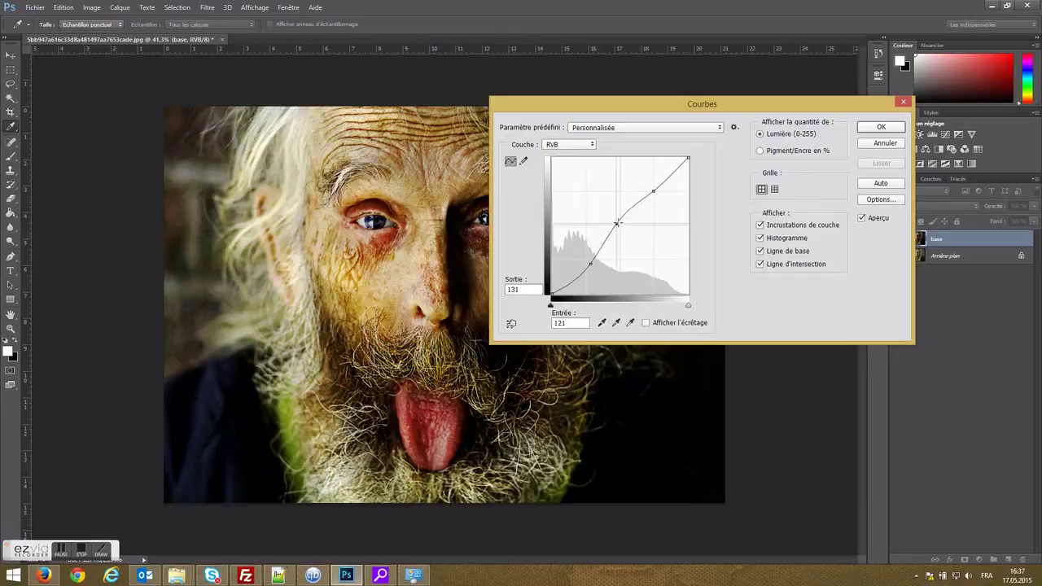
pyautogui.click(653, 190)
pyautogui.moveTo(653, 190); pyautogui.dragTo(659, 196)
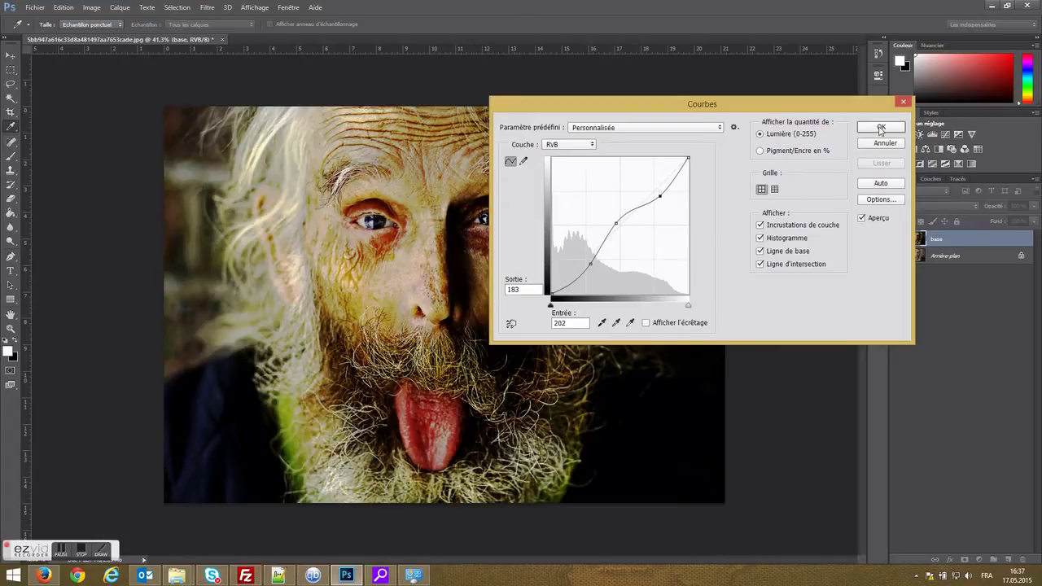
pyautogui.click(879, 130)
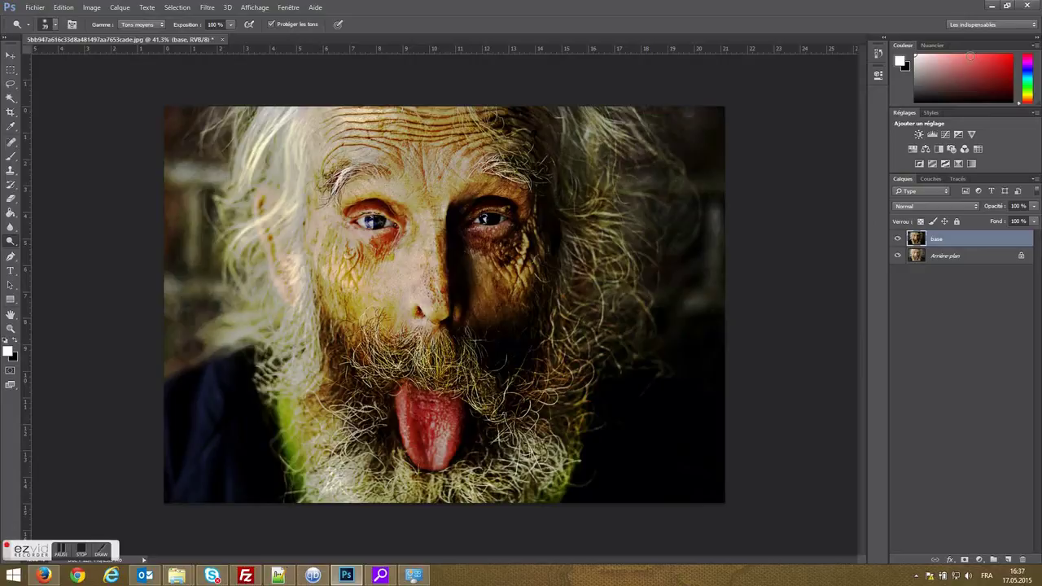
# Apply a Vibrance adjustment to the base layer with the saturation set to -14.
pyautogui.click(91, 8)
pyautogui.moveTo(186, 39)
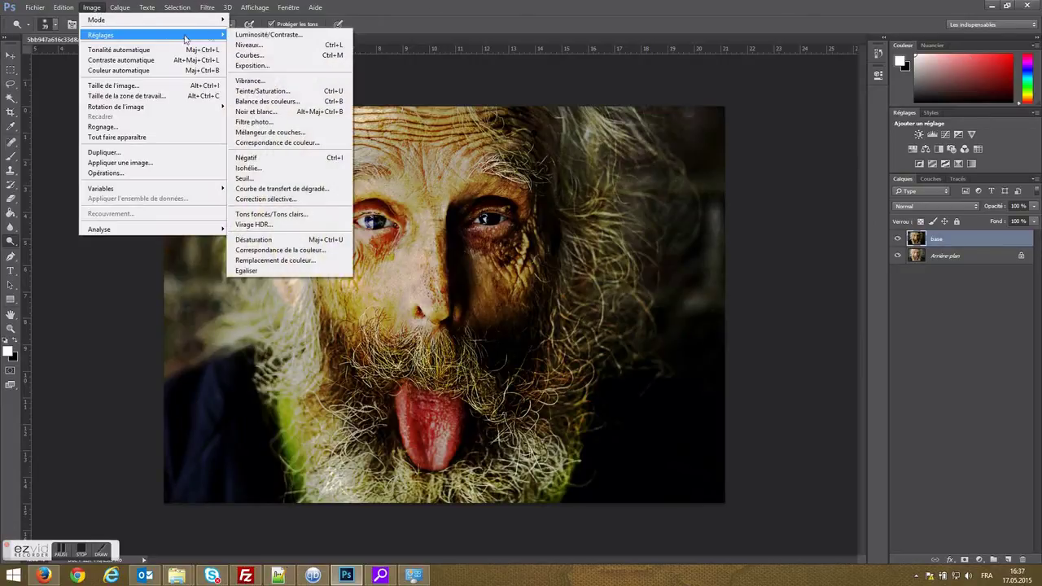
pyautogui.click(258, 81)
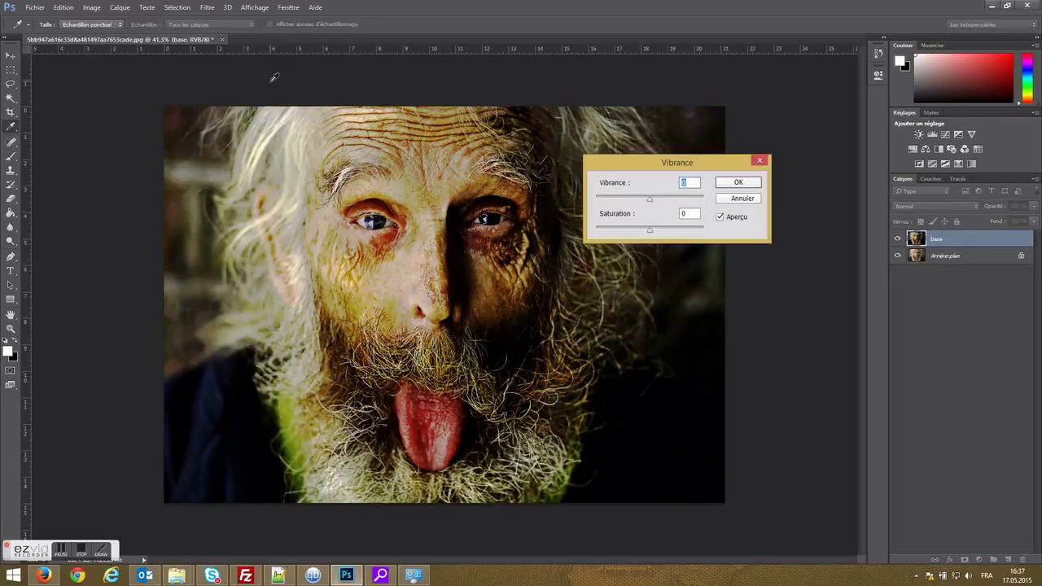
pyautogui.press('Tab')
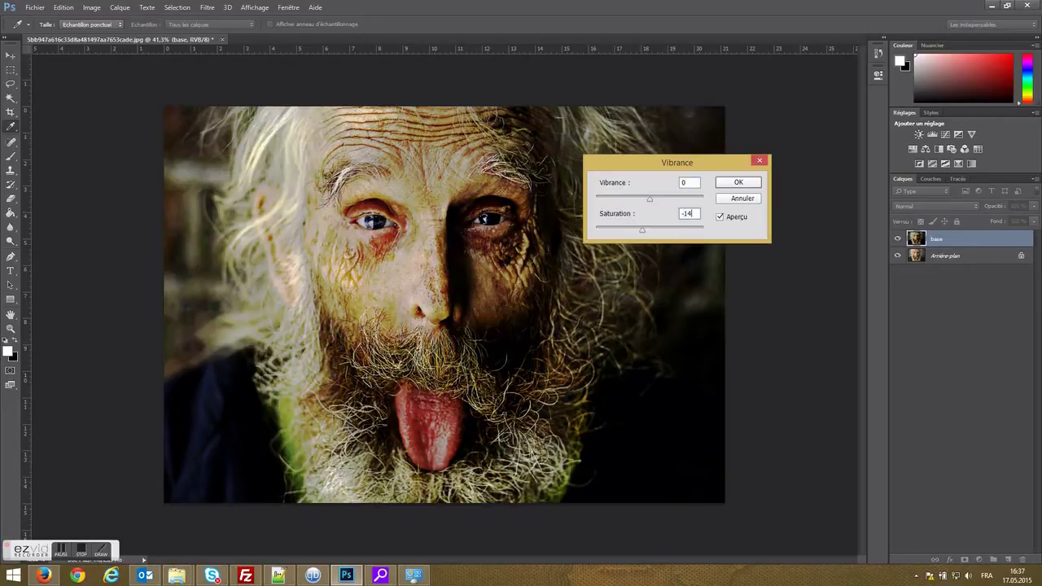
pyautogui.click(726, 190)
pyautogui.press('o')
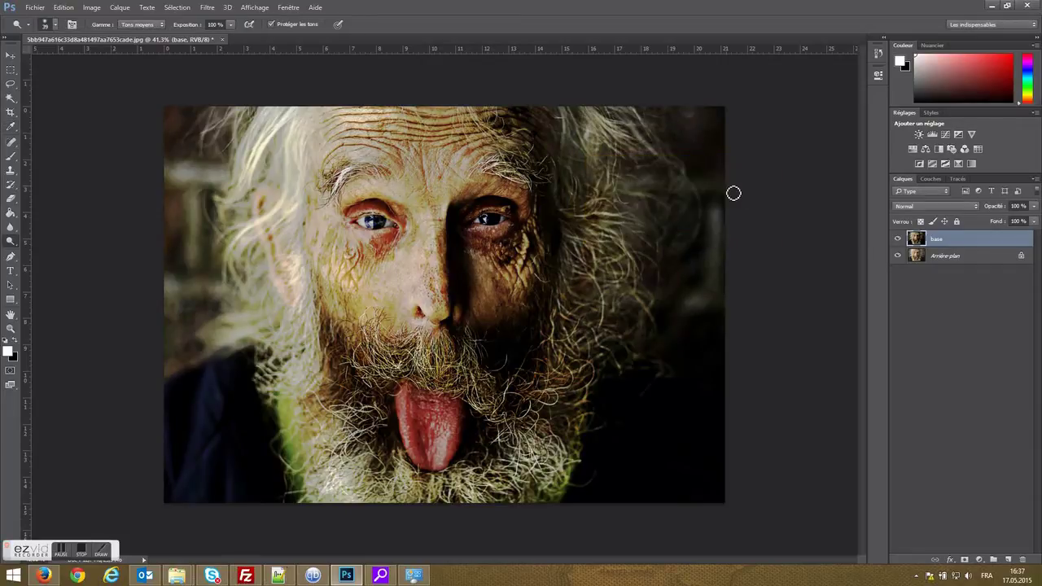
# Duplicate the base layer and name the copy "filtre".
pyautogui.rightClick(963, 238)
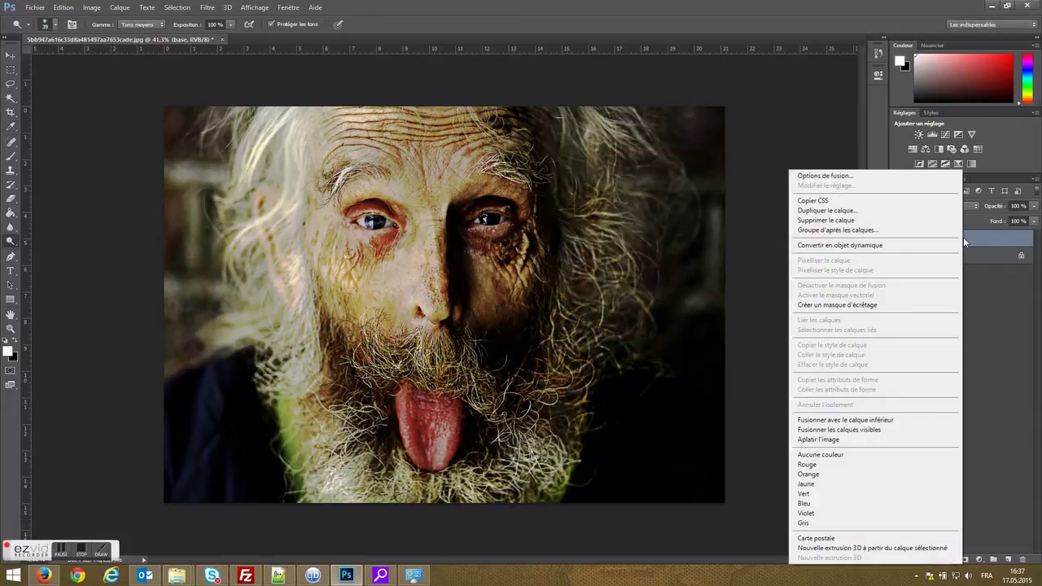
pyautogui.click(857, 212)
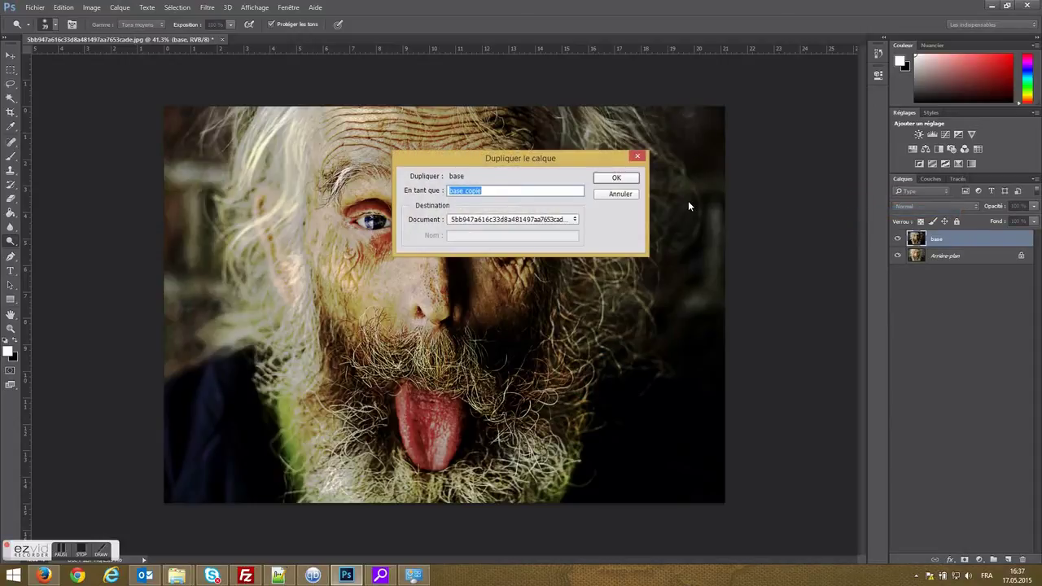
pyautogui.write('filtre')
pyautogui.click(609, 179)
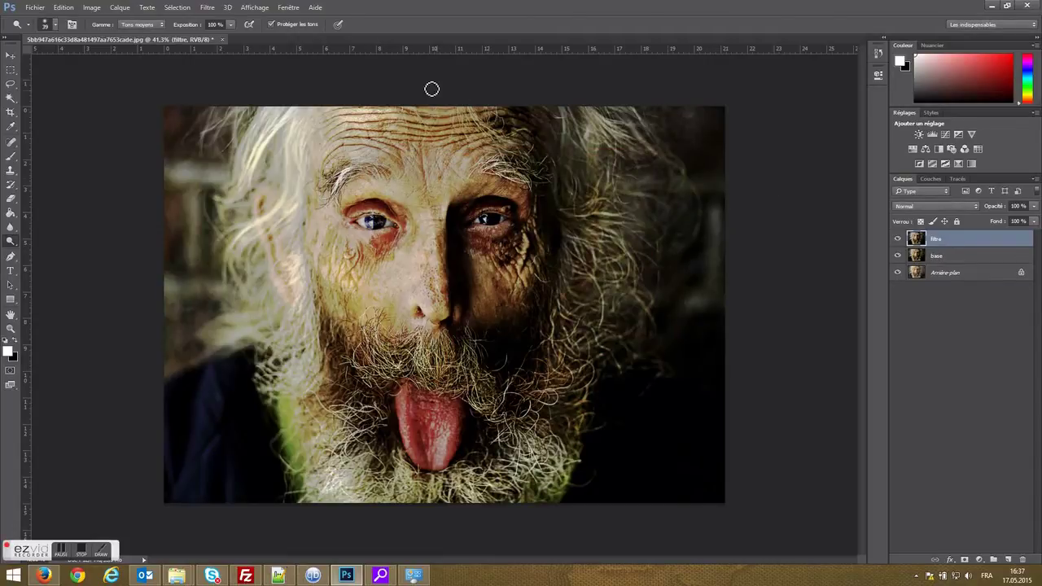
# Apply the High Pass (Passe-haut) filter to the filtre layer with a radius of 10 pixels.
pyautogui.click(207, 8)
pyautogui.moveTo(227, 7)
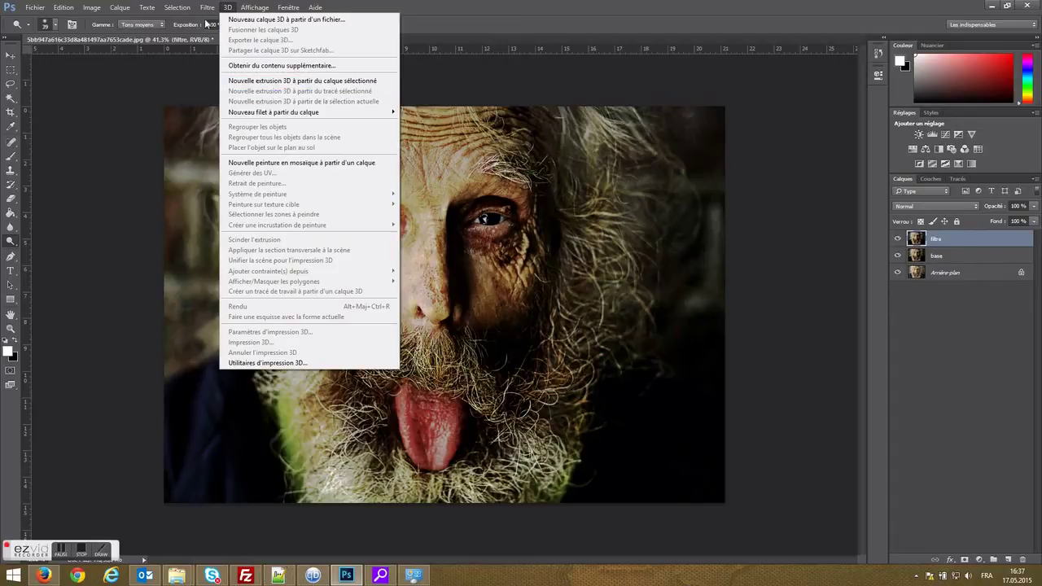
pyautogui.moveTo(234, 212)
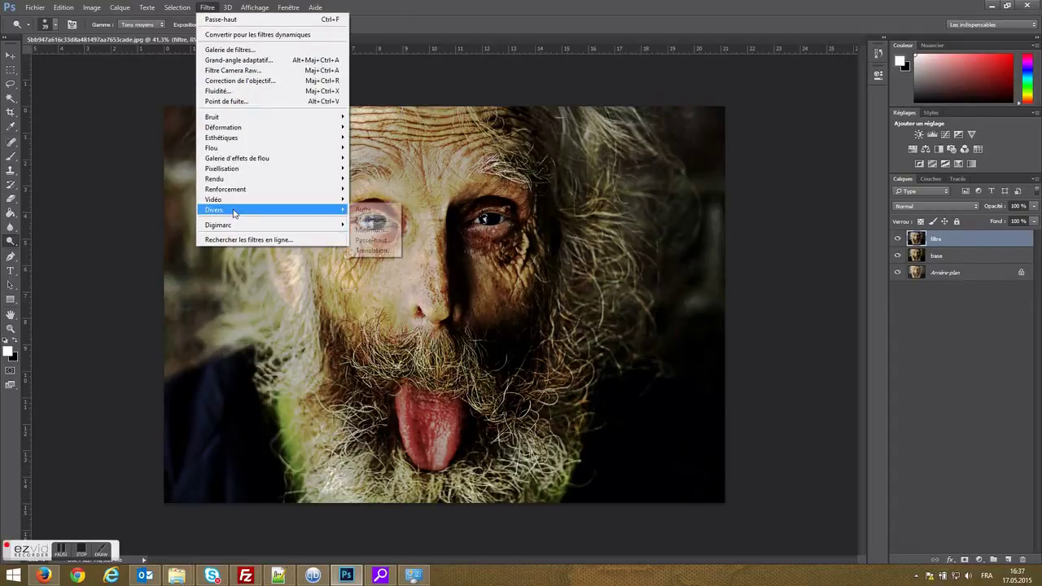
pyautogui.click(375, 240)
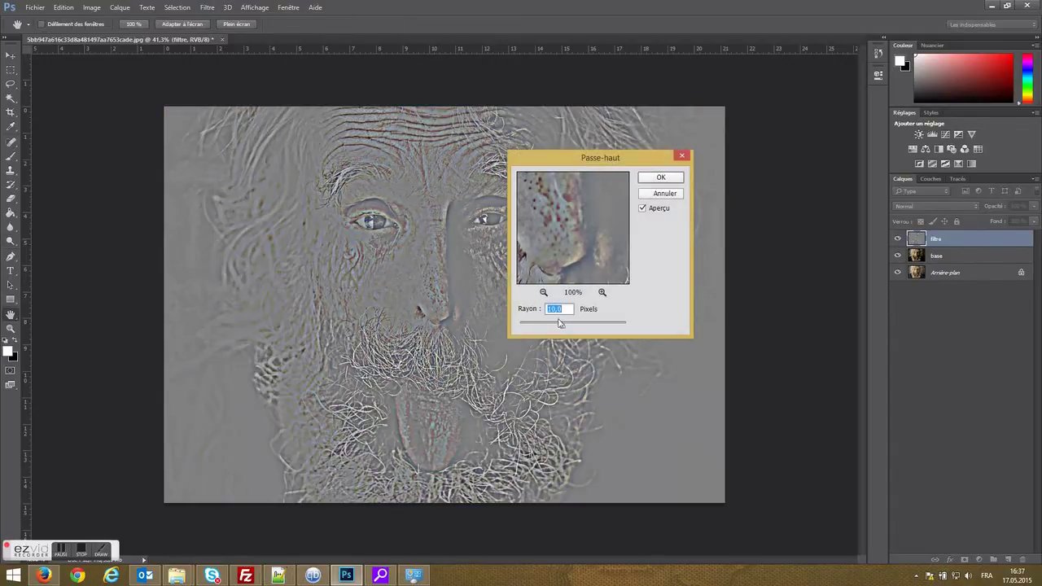
pyautogui.click(660, 177)
# Set the opacity of the filtre layer to 70%.
pyautogui.click(1017, 206)
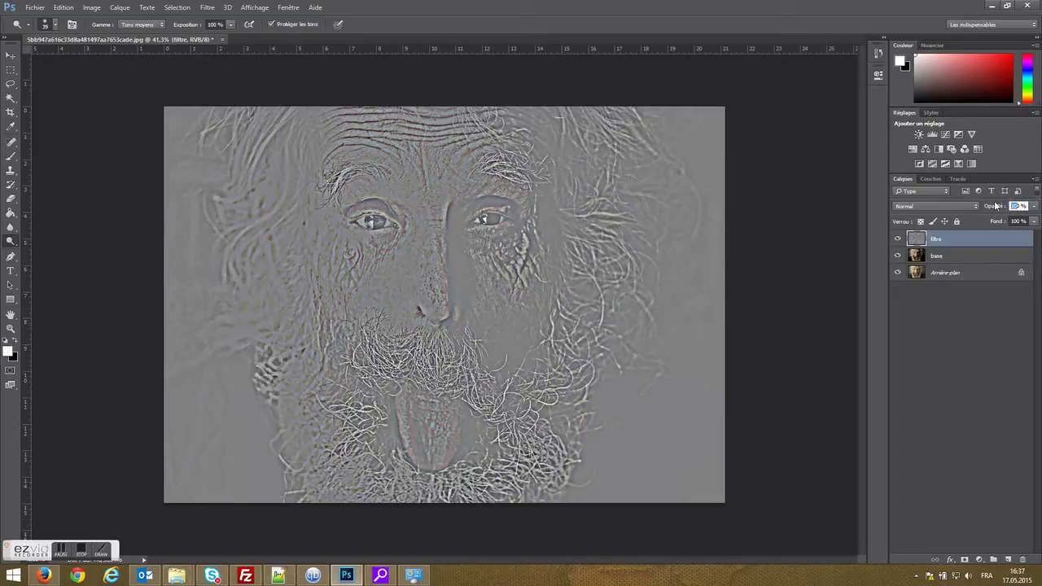
pyautogui.write('70')
pyautogui.press('Return')
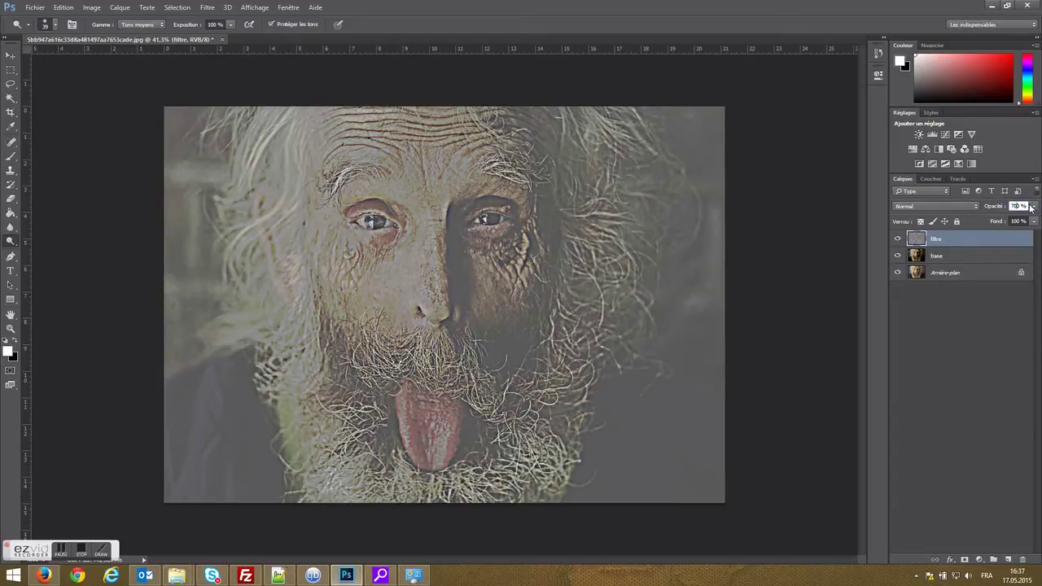
pyautogui.click(1032, 235)
pyautogui.click(1014, 206)
pyautogui.click(980, 310)
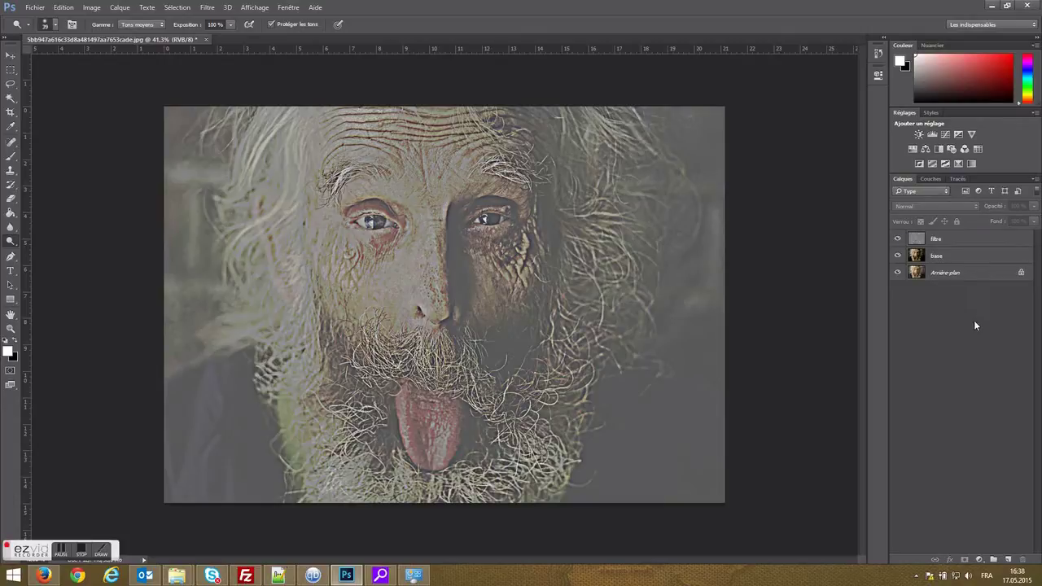
# Change the blend mode of the filtre layer to Overlay (Incrustation).
pyautogui.click(949, 241)
pyautogui.click(947, 206)
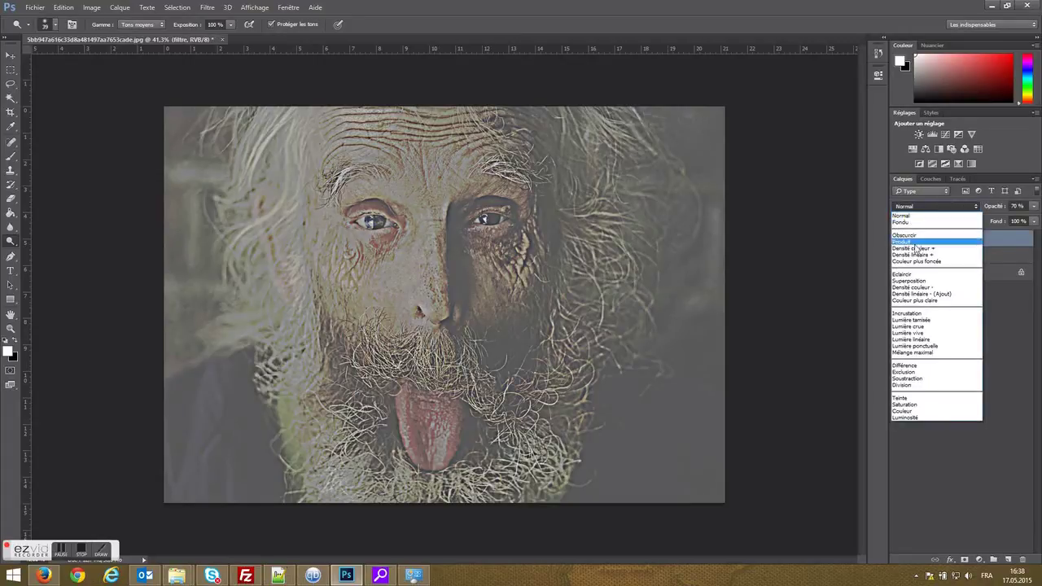
pyautogui.click(918, 314)
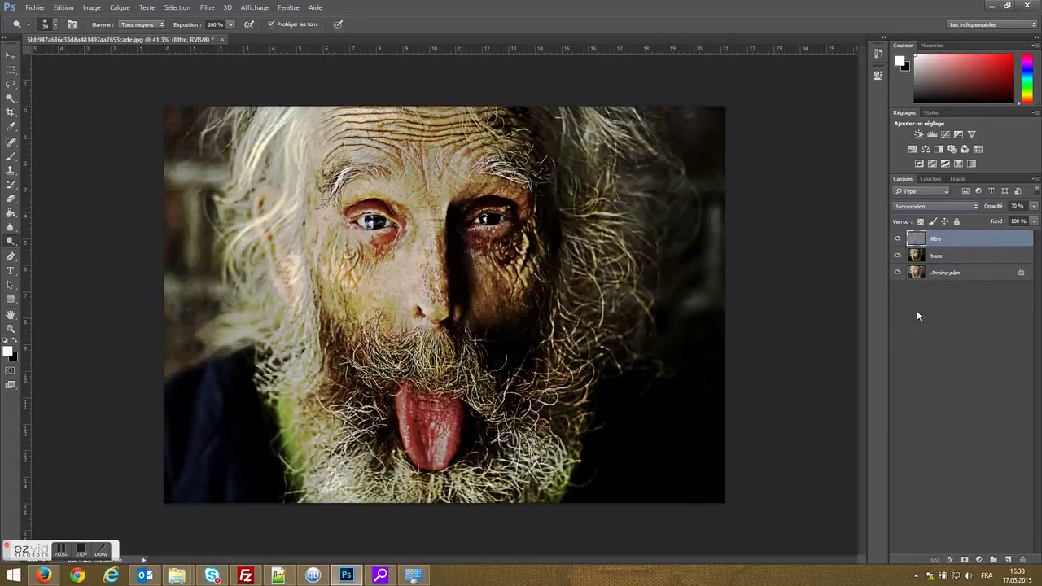
# Merge the filtre and base layers into a single layer.
pyautogui.keyDown('shift'); pyautogui.click(966, 257); pyautogui.keyUp('shift')
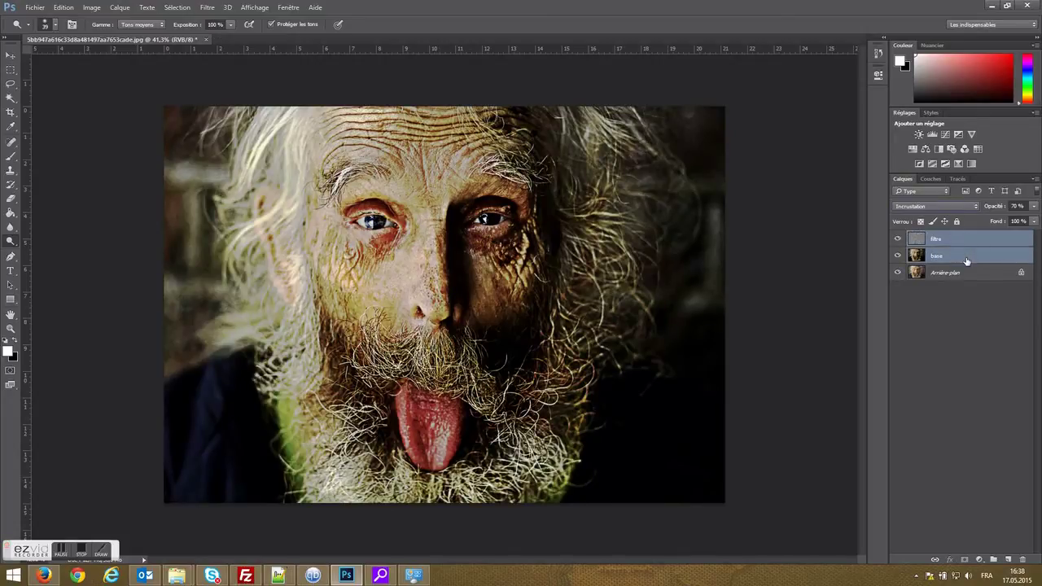
pyautogui.rightClick(965, 258)
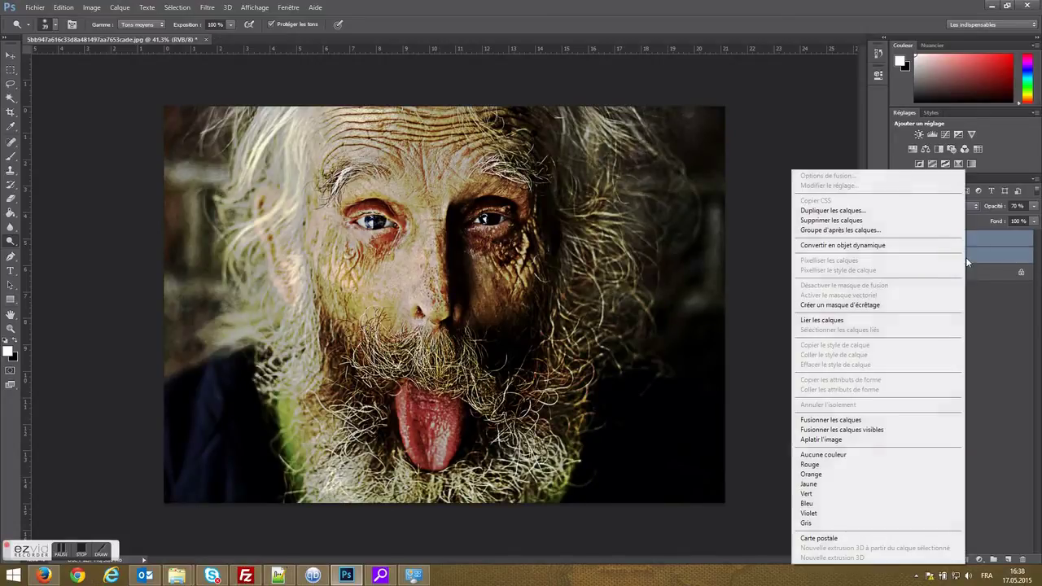
pyautogui.click(878, 419)
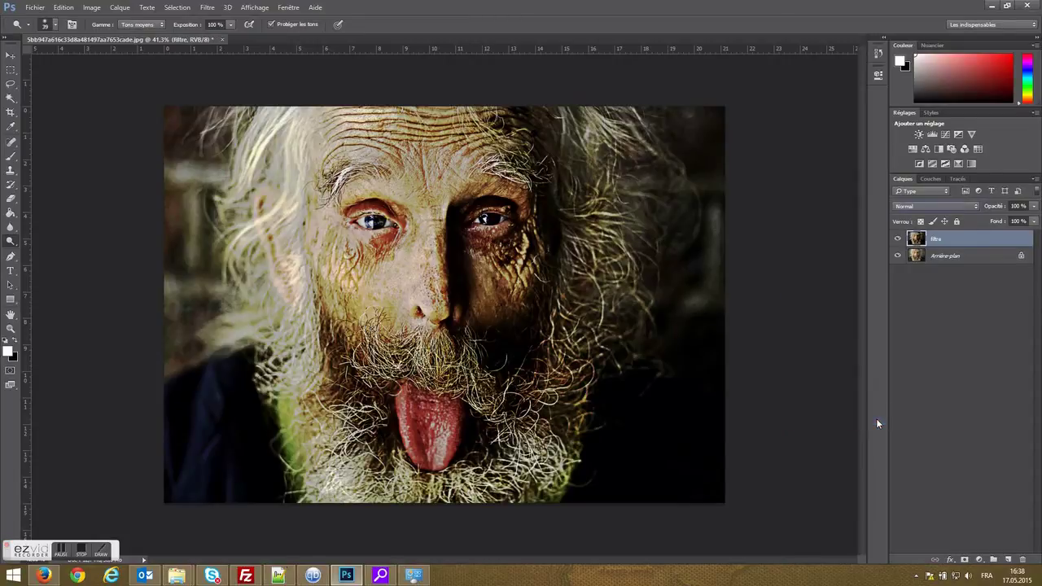
# Duplicate the filtre layer as a new layer named oeil.
pyautogui.rightClick(961, 248)
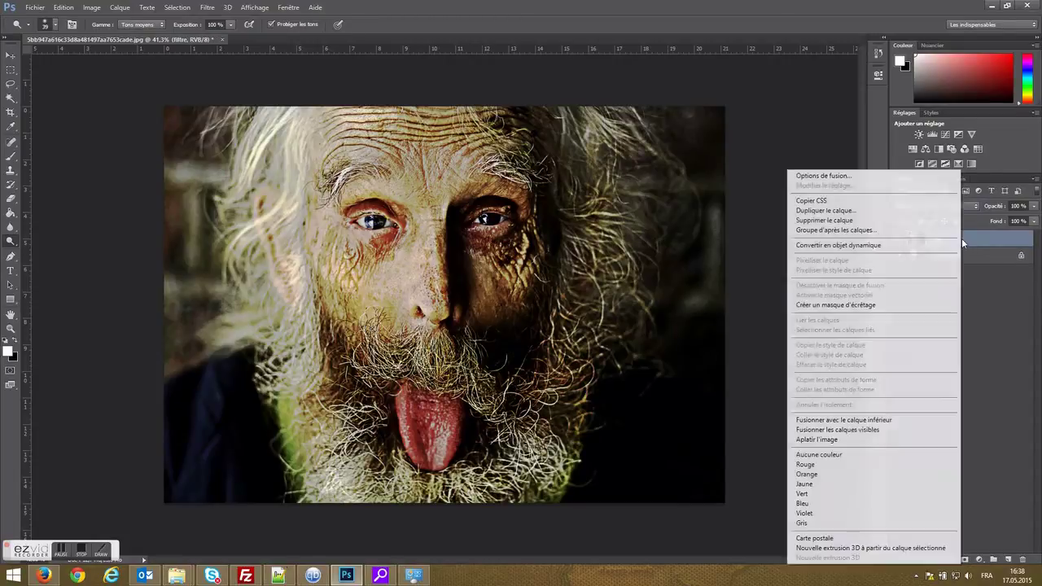
pyautogui.click(914, 211)
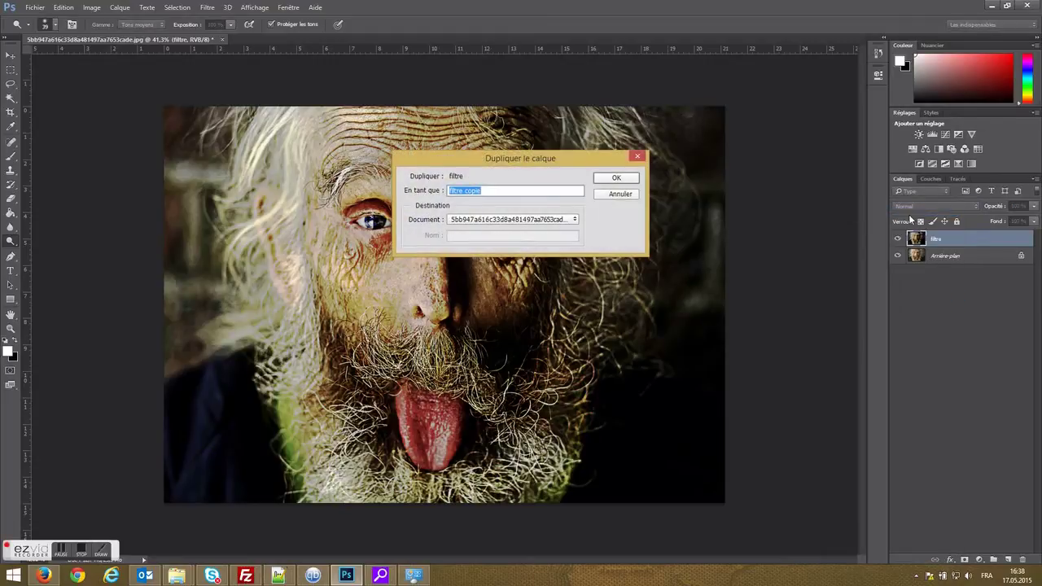
pyautogui.write('oeil')
pyautogui.click(616, 179)
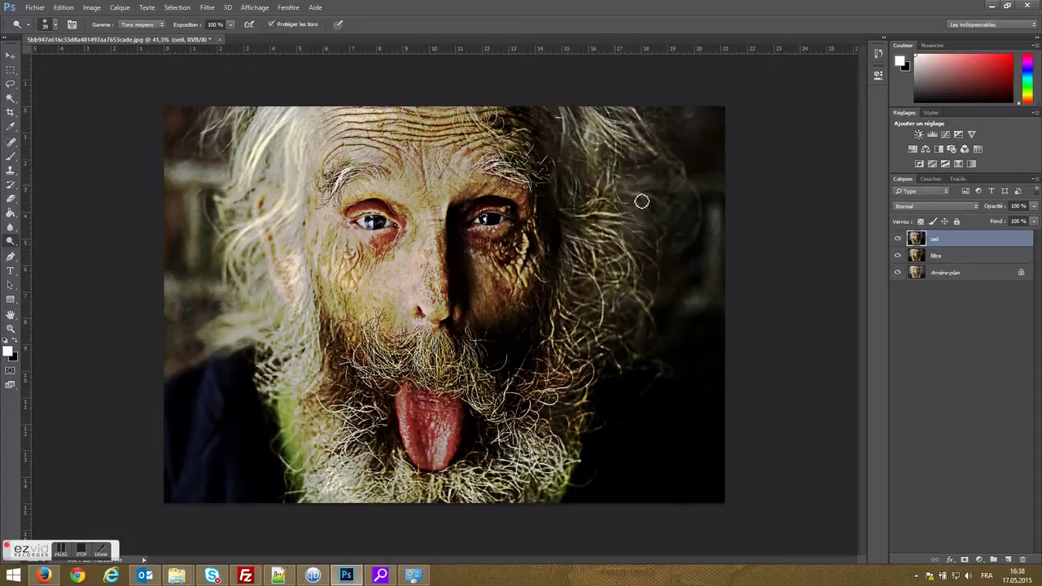
# Lighten both eyes on the oeil layer with the Dodge tool (Densité -), using midtones range and 100% exposure.
pyautogui.rightClick(12, 240)
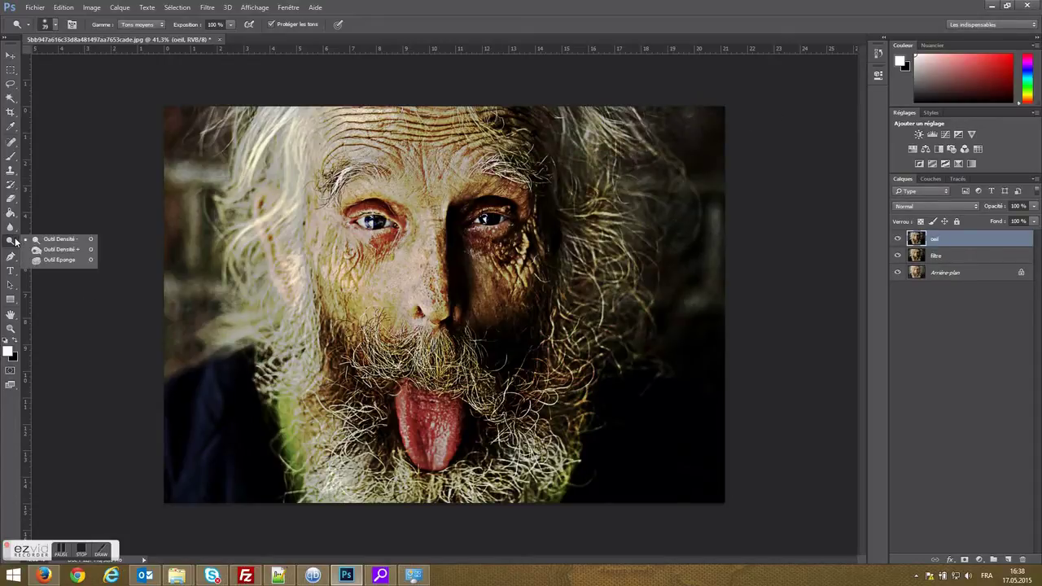
pyautogui.click(76, 240)
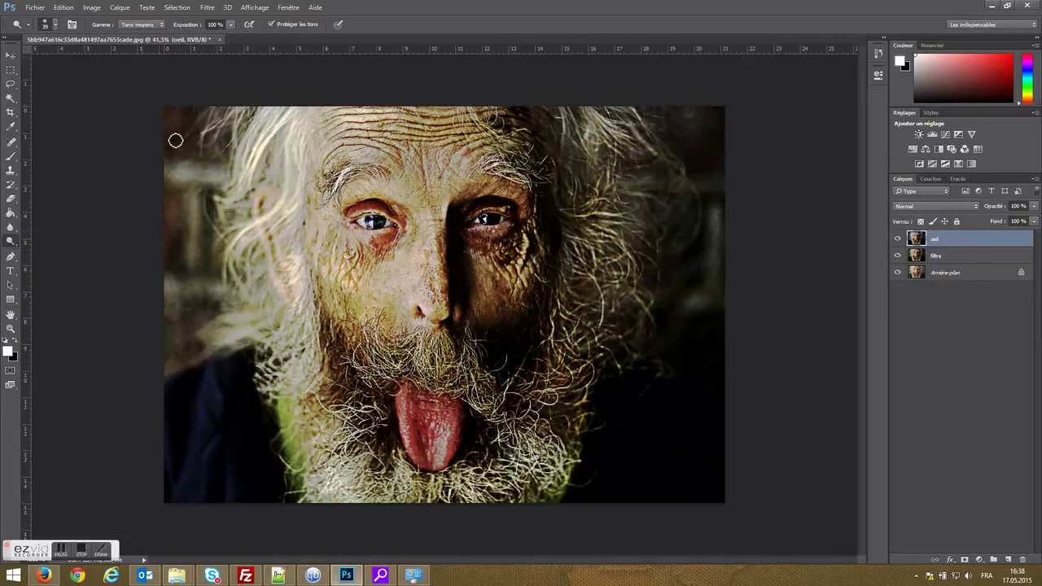
pyautogui.moveTo(385, 229)
pyautogui.mouseDown()
pyautogui.moveTo(367, 222)
pyautogui.moveTo(392, 228)
pyautogui.moveTo(382, 224)
pyautogui.mouseUp()
pyautogui.moveTo(488, 223)
pyautogui.mouseDown()
pyautogui.moveTo(477, 226)
pyautogui.moveTo(500, 223)
pyautogui.mouseUp()
pyautogui.moveTo(393, 232)
pyautogui.mouseDown()
pyautogui.moveTo(353, 220)
pyautogui.moveTo(394, 225)
pyautogui.mouseUp()
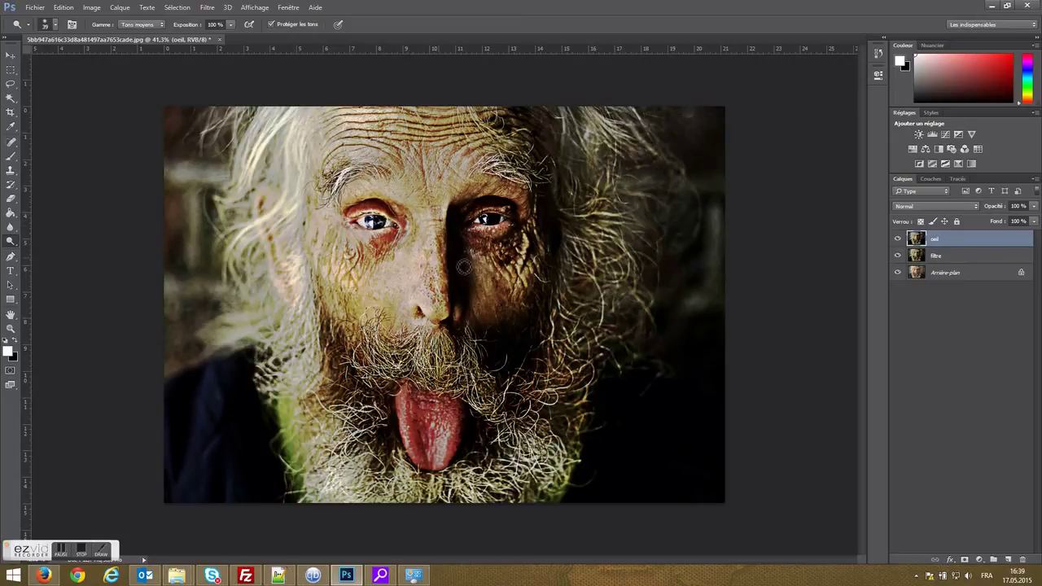
# Duplicate the oeil layer as a new layer named rides.
pyautogui.rightClick(972, 239)
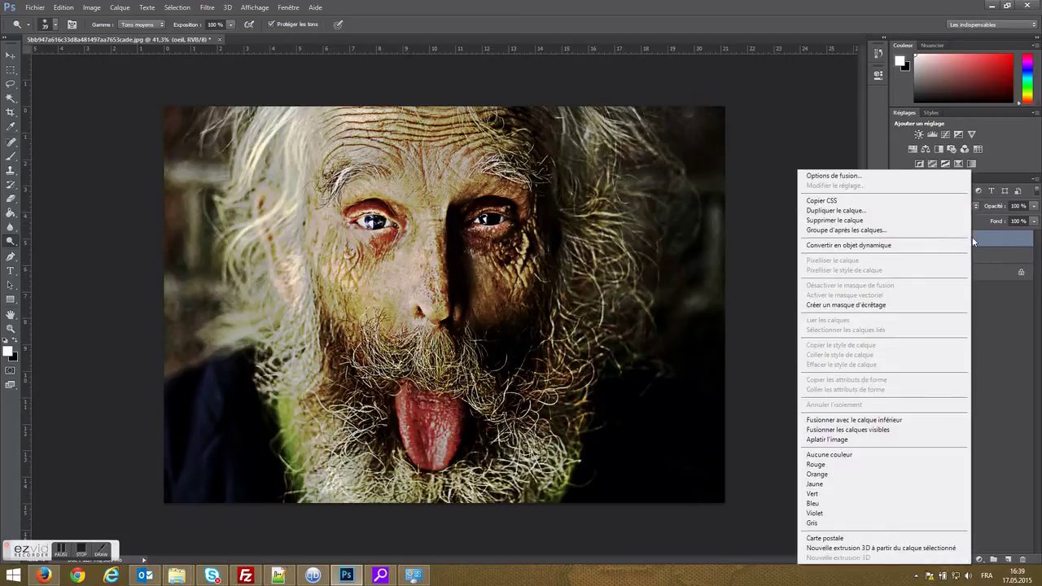
pyautogui.click(869, 213)
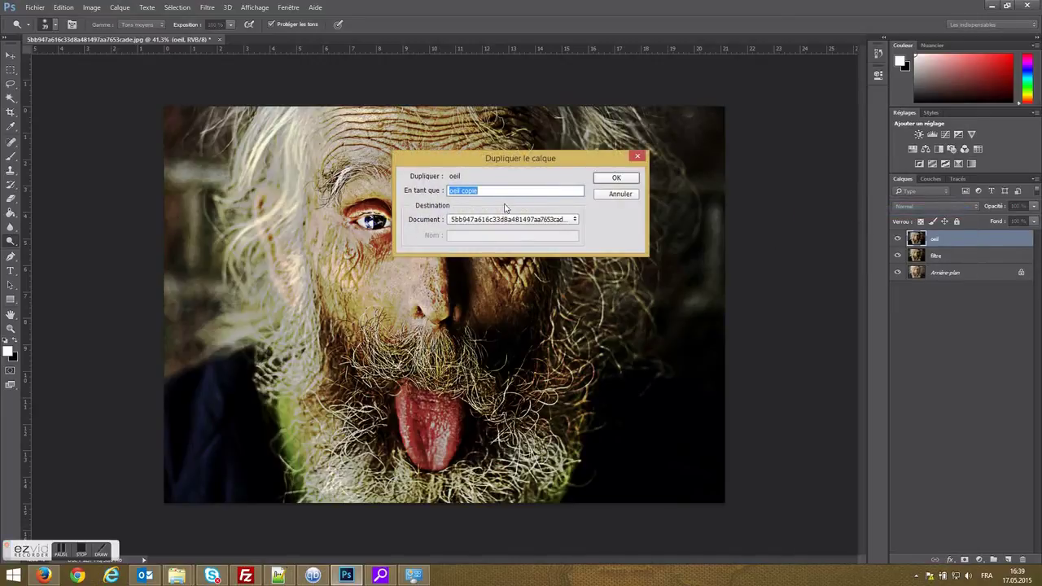
pyautogui.write('rides')
pyautogui.press('Return')
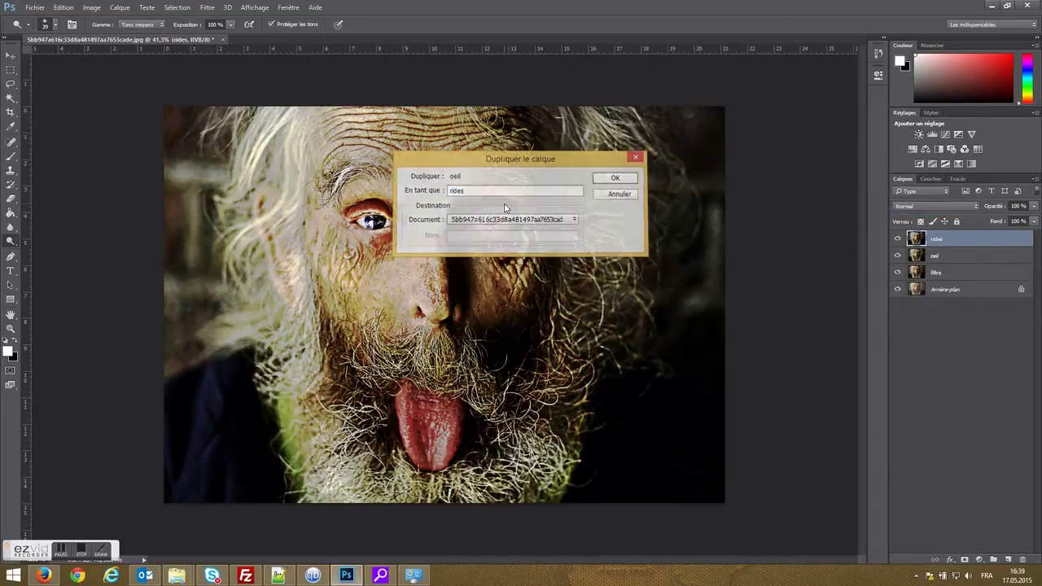
# Darken the forehead wrinkles on the rides layer with the Burn tool (Densité +), using shadows range and 100% exposure.
pyautogui.rightClick(10, 241)
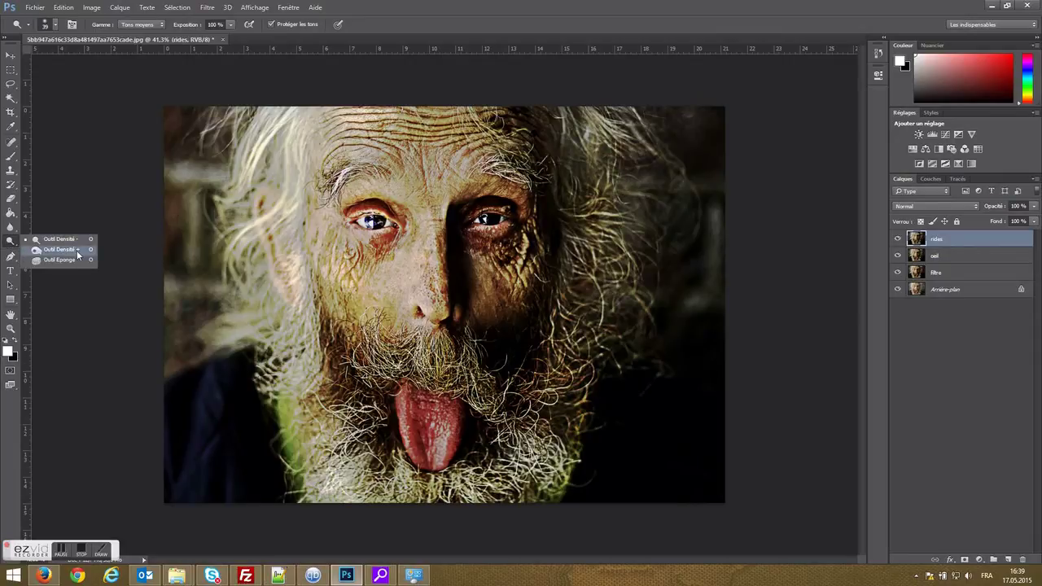
pyautogui.click(77, 255)
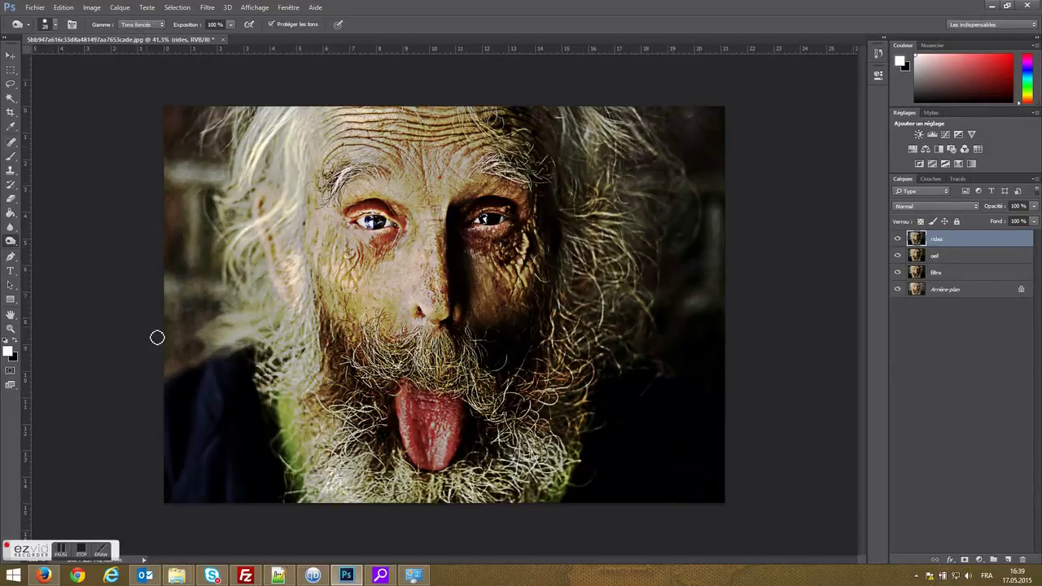
pyautogui.scroll(2, 422, 308)
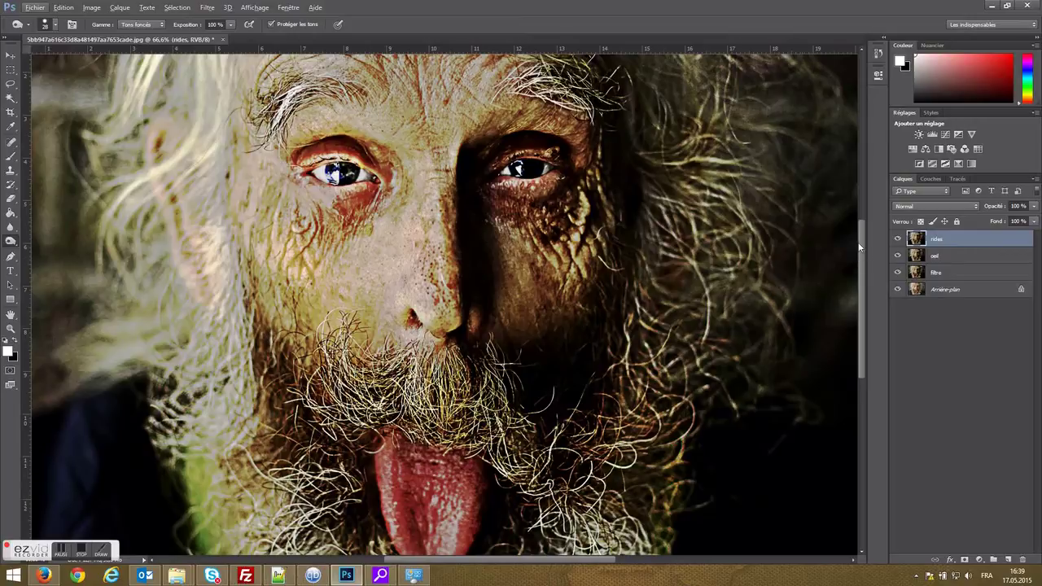
pyautogui.moveTo(861, 251); pyautogui.dragTo(865, 155)
pyautogui.moveTo(324, 249)
pyautogui.mouseDown()
pyautogui.moveTo(250, 261)
pyautogui.moveTo(300, 247)
pyautogui.moveTo(381, 257)
pyautogui.moveTo(263, 266)
pyautogui.moveTo(292, 267)
pyautogui.moveTo(263, 295)
pyautogui.moveTo(270, 324)
pyautogui.moveTo(289, 307)
pyautogui.moveTo(287, 321)
pyautogui.moveTo(327, 309)
pyautogui.moveTo(303, 318)
pyautogui.moveTo(312, 302)
pyautogui.moveTo(352, 306)
pyautogui.moveTo(388, 334)
pyautogui.moveTo(386, 366)
pyautogui.moveTo(389, 326)
pyautogui.moveTo(337, 296)
pyautogui.moveTo(363, 291)
pyautogui.moveTo(306, 288)
pyautogui.moveTo(276, 297)
pyautogui.moveTo(306, 275)
pyautogui.moveTo(394, 300)
pyautogui.moveTo(460, 293)
pyautogui.moveTo(408, 310)
pyautogui.moveTo(461, 312)
pyautogui.moveTo(470, 328)
pyautogui.moveTo(456, 349)
pyautogui.moveTo(466, 324)
pyautogui.moveTo(455, 347)
pyautogui.moveTo(483, 356)
pyautogui.moveTo(463, 329)
pyautogui.moveTo(490, 356)
pyautogui.moveTo(485, 313)
pyautogui.moveTo(519, 306)
pyautogui.moveTo(575, 258)
pyautogui.moveTo(607, 278)
pyautogui.moveTo(557, 264)
pyautogui.moveTo(589, 274)
pyautogui.moveTo(593, 263)
pyautogui.moveTo(554, 254)
pyautogui.moveTo(521, 256)
pyautogui.moveTo(611, 257)
pyautogui.moveTo(592, 301)
pyautogui.moveTo(600, 284)
pyautogui.moveTo(553, 280)
pyautogui.moveTo(582, 300)
pyautogui.mouseUp()
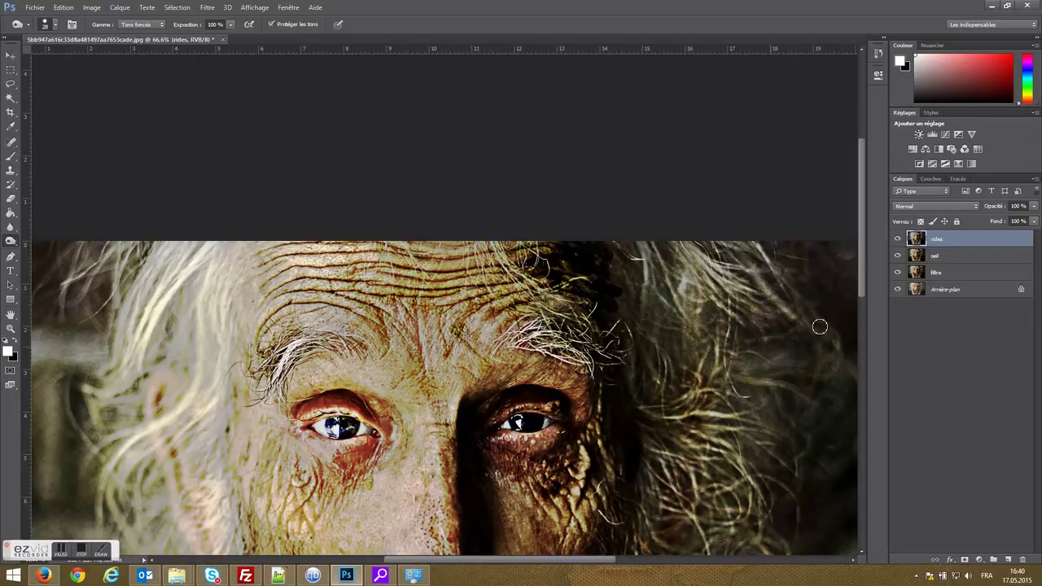
# Burn in the wrinkles around the eyes, nose and cheeks on the rides layer.
pyautogui.moveTo(858, 210); pyautogui.dragTo(846, 284)
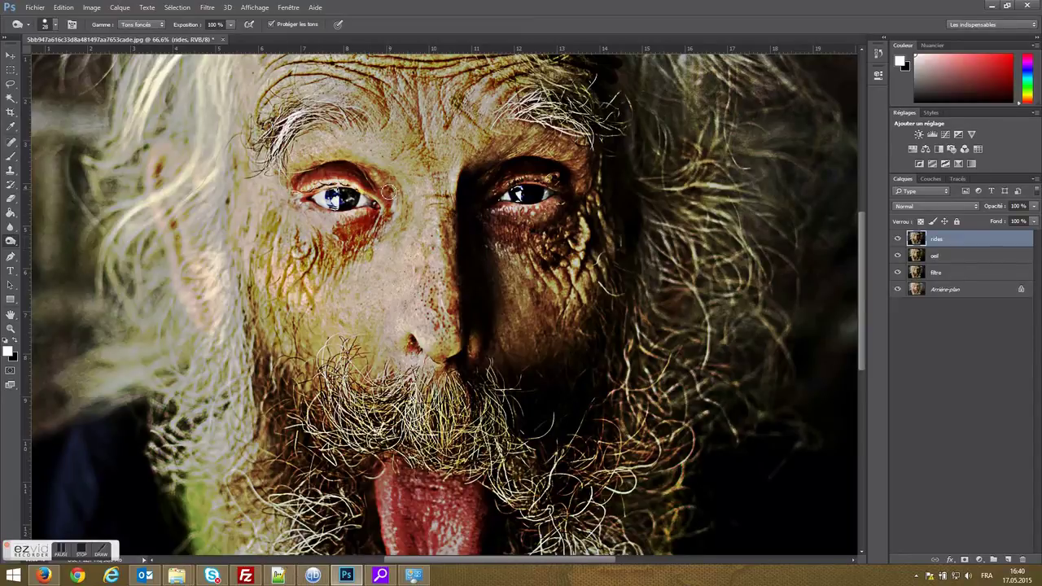
pyautogui.moveTo(402, 200)
pyautogui.mouseDown()
pyautogui.moveTo(442, 203)
pyautogui.moveTo(428, 228)
pyautogui.moveTo(437, 212)
pyautogui.moveTo(443, 237)
pyautogui.moveTo(440, 178)
pyautogui.moveTo(468, 171)
pyautogui.moveTo(467, 146)
pyautogui.moveTo(503, 160)
pyautogui.moveTo(494, 162)
pyautogui.moveTo(563, 145)
pyautogui.moveTo(546, 149)
pyautogui.moveTo(593, 231)
pyautogui.moveTo(586, 262)
pyautogui.moveTo(602, 279)
pyautogui.moveTo(597, 254)
pyautogui.moveTo(616, 234)
pyautogui.moveTo(607, 225)
pyautogui.moveTo(614, 247)
pyautogui.moveTo(597, 158)
pyautogui.moveTo(582, 214)
pyautogui.moveTo(552, 244)
pyautogui.moveTo(581, 235)
pyautogui.moveTo(567, 244)
pyautogui.moveTo(569, 284)
pyautogui.moveTo(522, 259)
pyautogui.moveTo(534, 250)
pyautogui.moveTo(536, 269)
pyautogui.moveTo(573, 290)
pyautogui.moveTo(548, 256)
pyautogui.moveTo(517, 278)
pyautogui.moveTo(521, 249)
pyautogui.moveTo(500, 259)
pyautogui.moveTo(518, 246)
pyautogui.moveTo(503, 245)
pyautogui.moveTo(567, 244)
pyautogui.moveTo(537, 357)
pyautogui.mouseUp()
pyautogui.moveTo(338, 334)
pyautogui.mouseDown()
pyautogui.moveTo(259, 310)
pyautogui.moveTo(293, 286)
pyautogui.moveTo(299, 312)
pyautogui.moveTo(281, 233)
pyautogui.moveTo(274, 297)
pyautogui.moveTo(271, 238)
pyautogui.moveTo(263, 310)
pyautogui.moveTo(280, 239)
pyautogui.moveTo(294, 259)
pyautogui.moveTo(278, 285)
pyautogui.moveTo(316, 136)
pyautogui.moveTo(298, 84)
pyautogui.moveTo(260, 103)
pyautogui.moveTo(391, 316)
pyautogui.mouseUp()
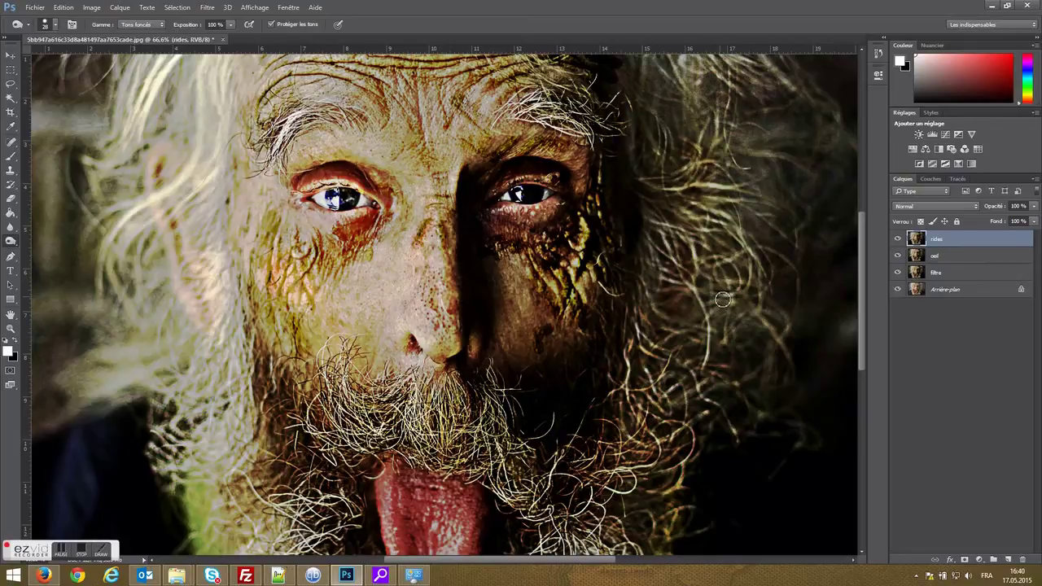
# Set the opacity of the rides layer to 68%.
pyautogui.scroll(-2, 717, 240)
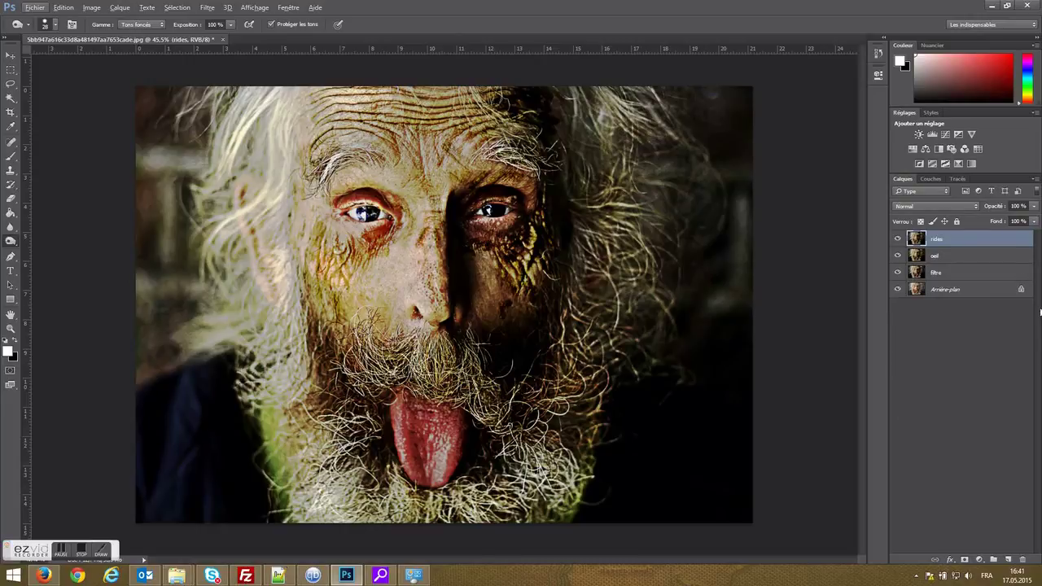
pyautogui.click(1017, 205)
pyautogui.write('64')
pyautogui.press('Return')
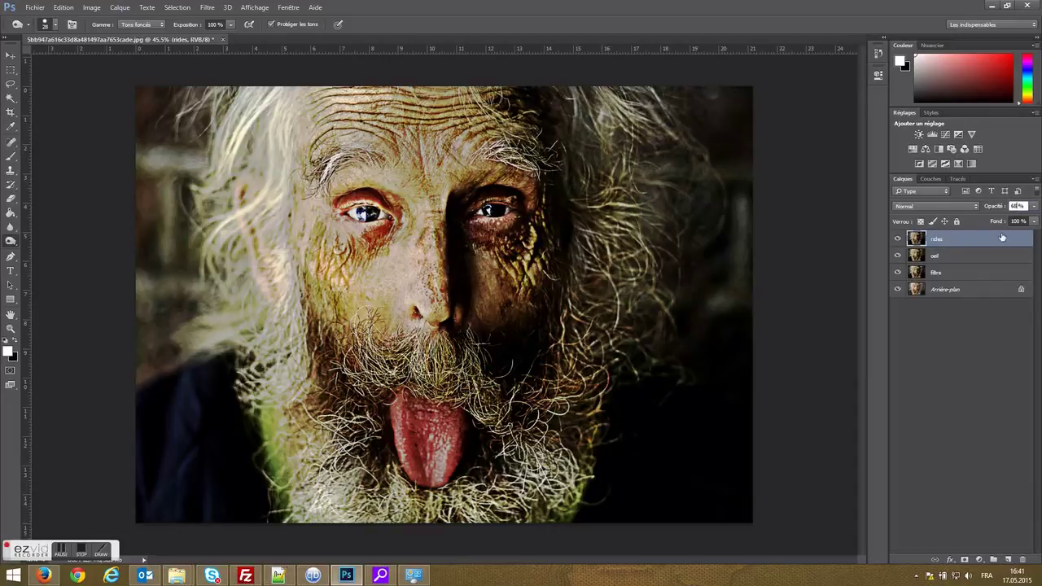
# Adjust the saturation of the rides layer with a Vibrance adjustment.
pyautogui.click(91, 7)
pyautogui.moveTo(115, 35)
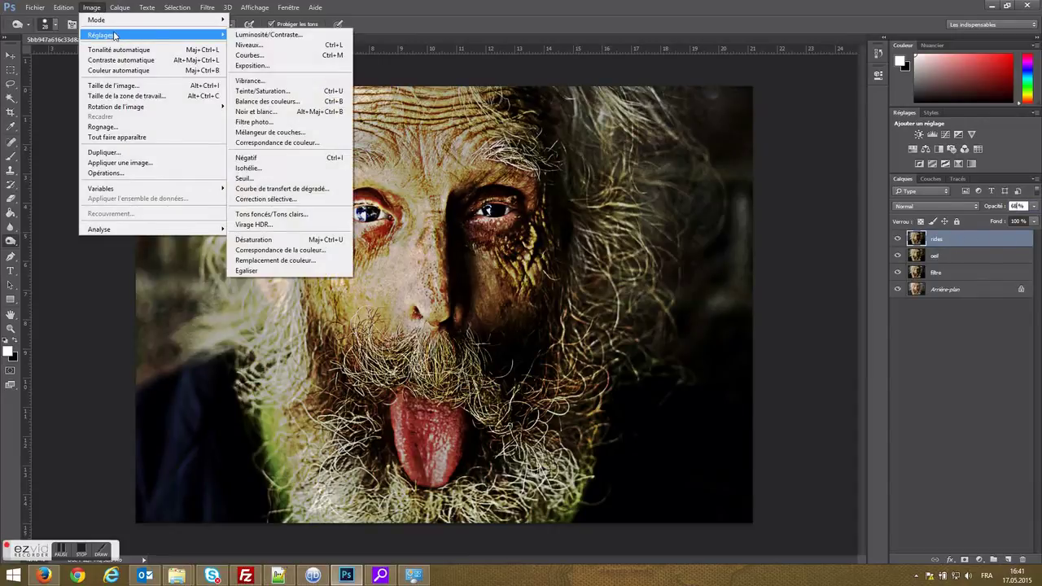
pyautogui.click(250, 81)
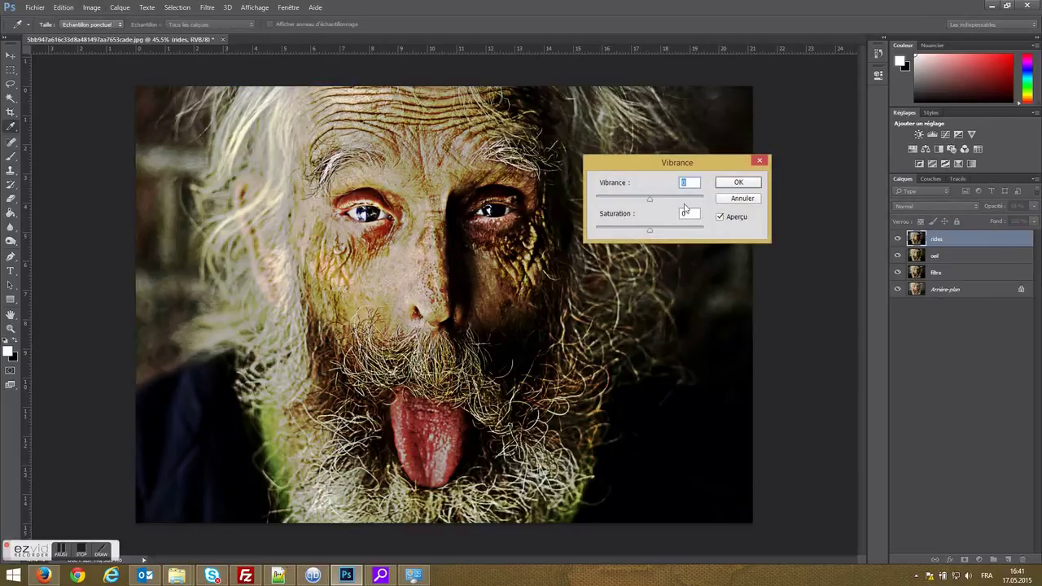
pyautogui.click(696, 212)
pyautogui.click(729, 184)
pyautogui.press('o')
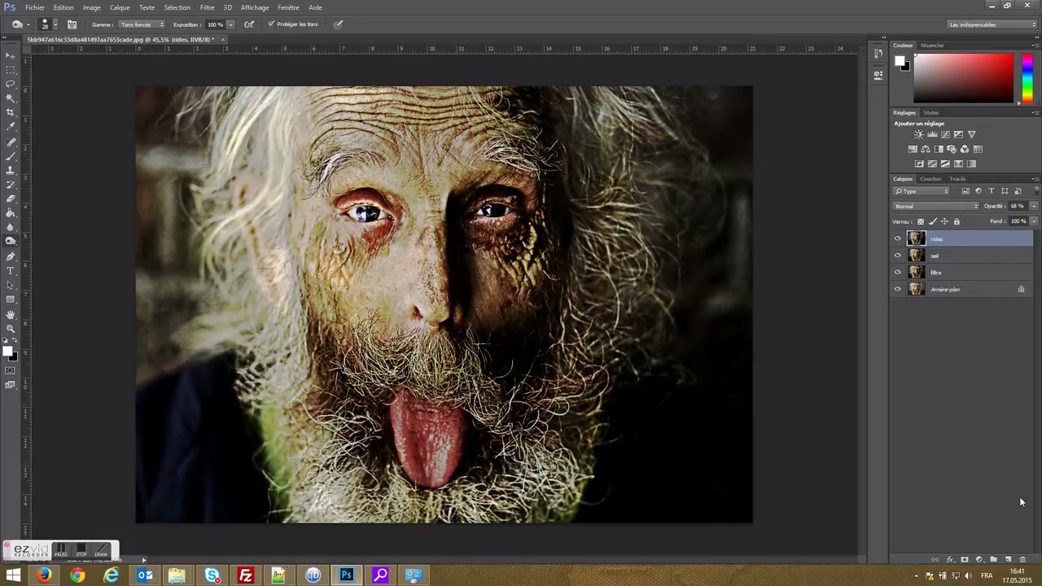
# Add a gradient fill layer (Fond en dégradé) above rides using the violet-to-orange preset gradient.
pyautogui.click(1008, 560)
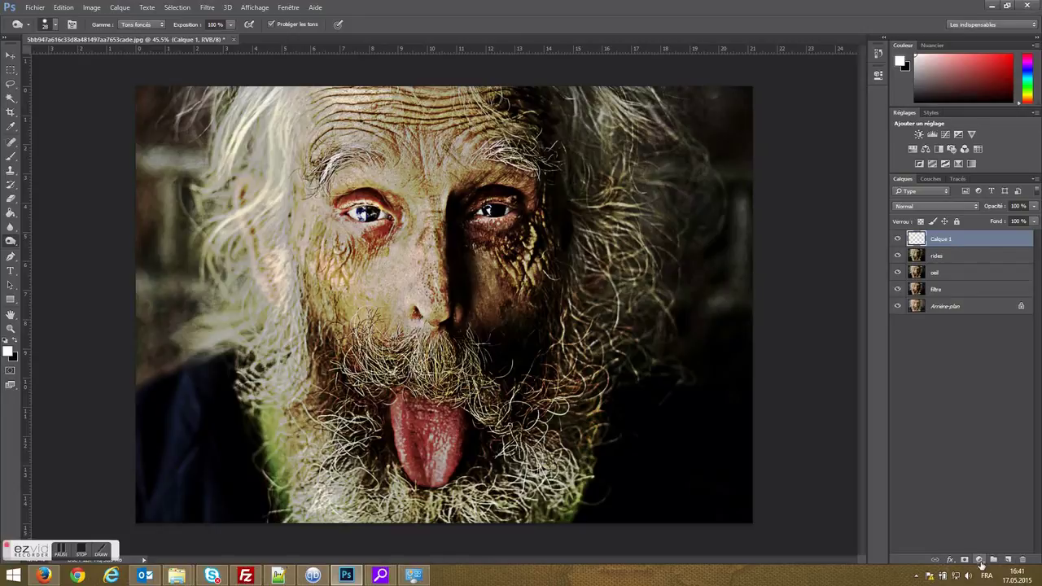
pyautogui.click(980, 559)
pyautogui.click(960, 373)
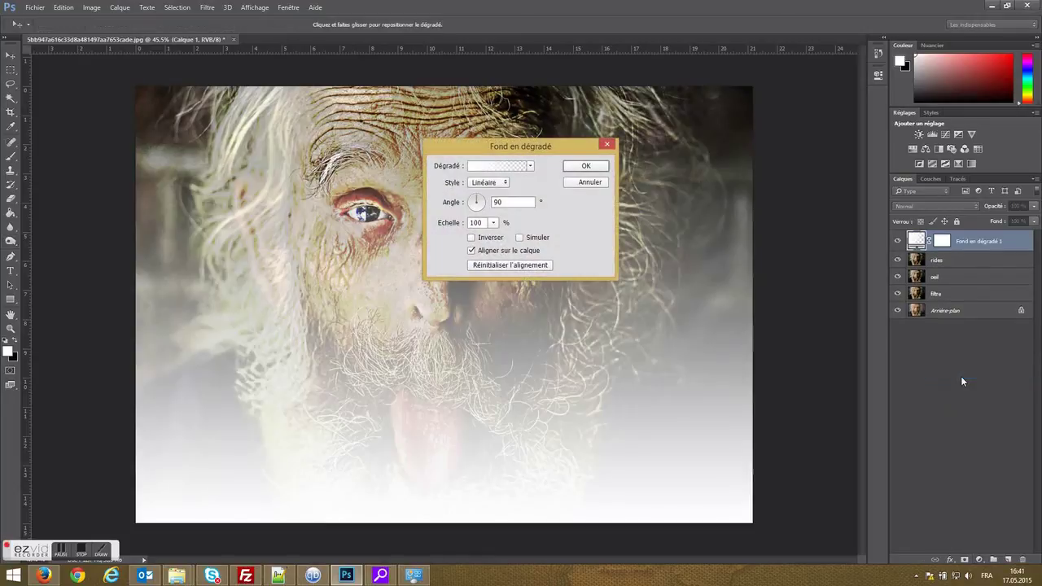
pyautogui.click(531, 166)
pyautogui.click(518, 191)
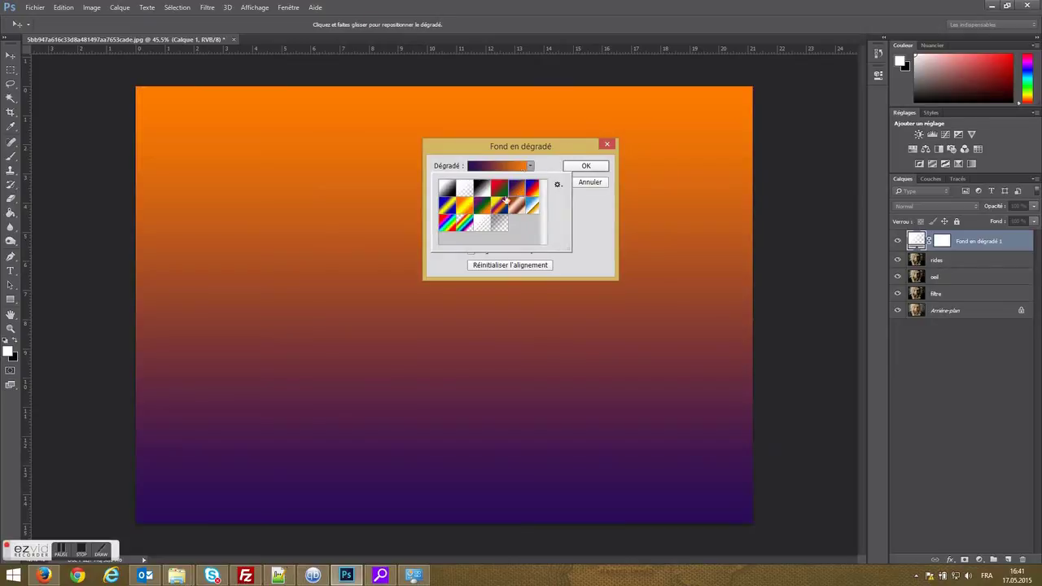
pyautogui.click(586, 167)
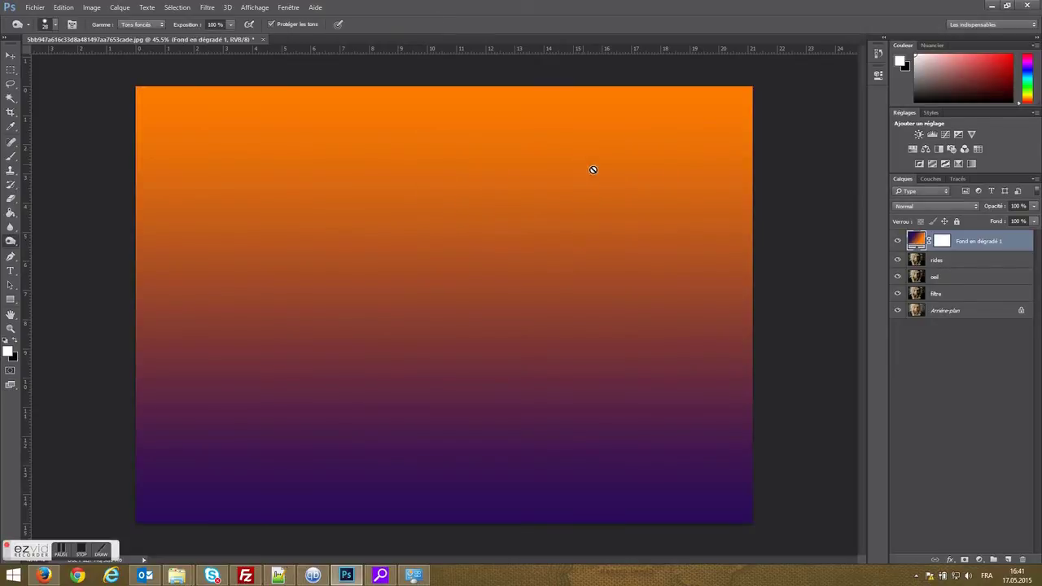
# Set the gradient fill layer's blend mode to Lighten (Eclaircir) and its opacity to 11%.
pyautogui.click(945, 204)
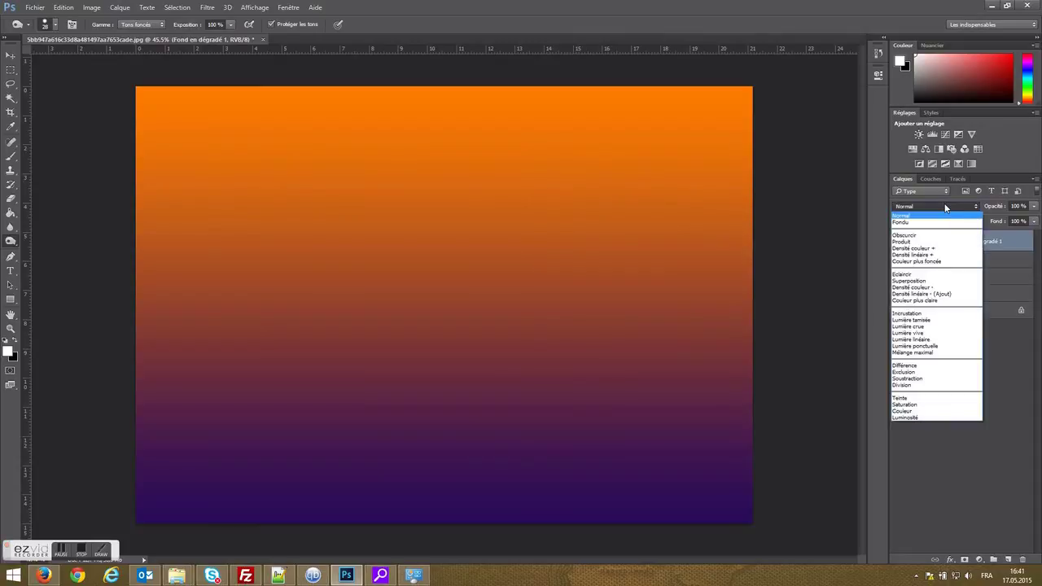
pyautogui.click(932, 274)
pyautogui.click(1019, 208)
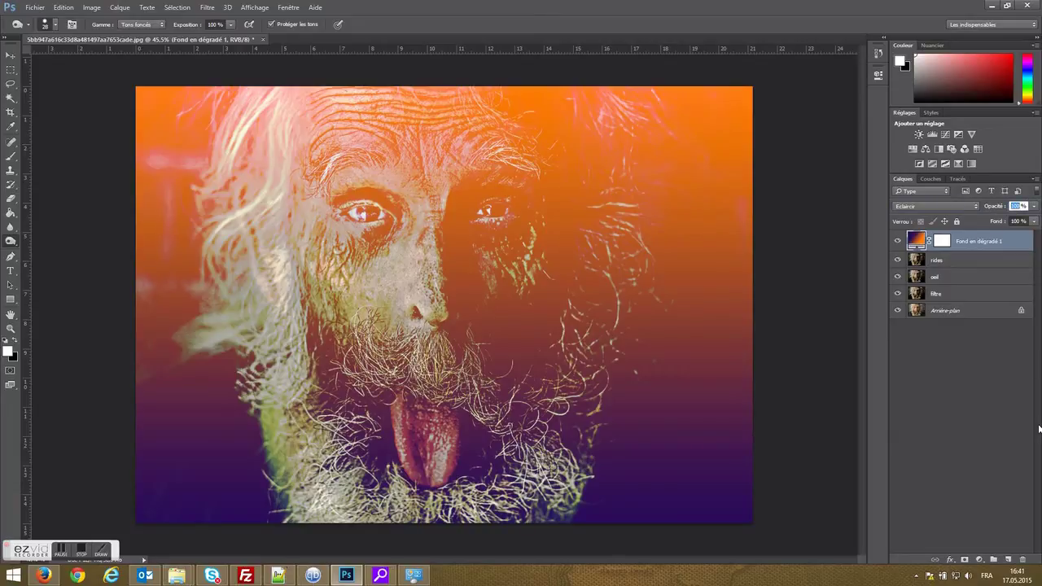
pyautogui.write('15')
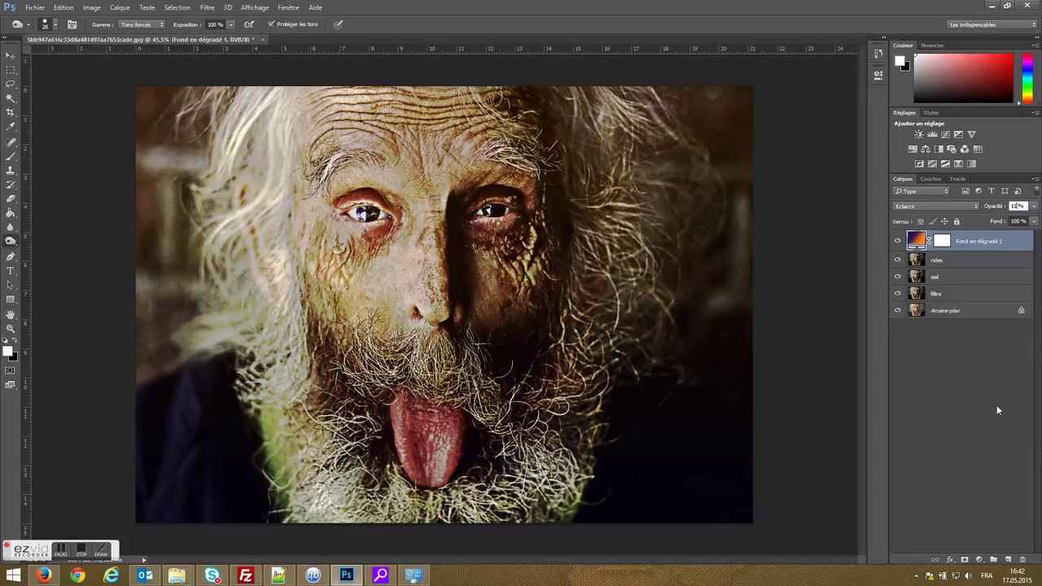
pyautogui.click(972, 397)
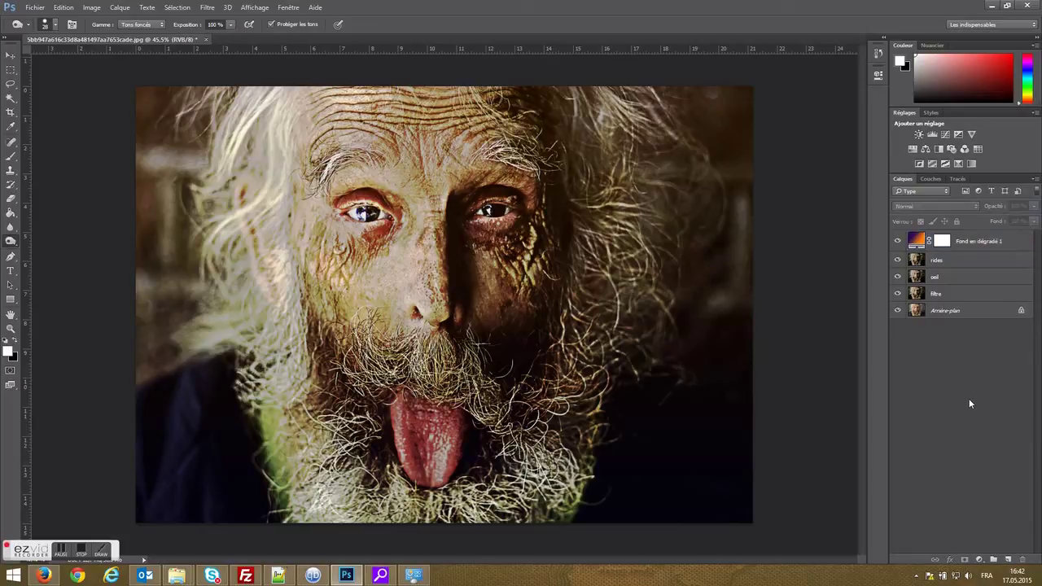
# Merge the gradient fill, rides, oeil and filtre layers into a single layer, leaving out the background.
pyautogui.click(984, 242)
pyautogui.keyDown('shift'); pyautogui.click(981, 294); pyautogui.keyUp('shift')
pyautogui.rightClick(978, 257)
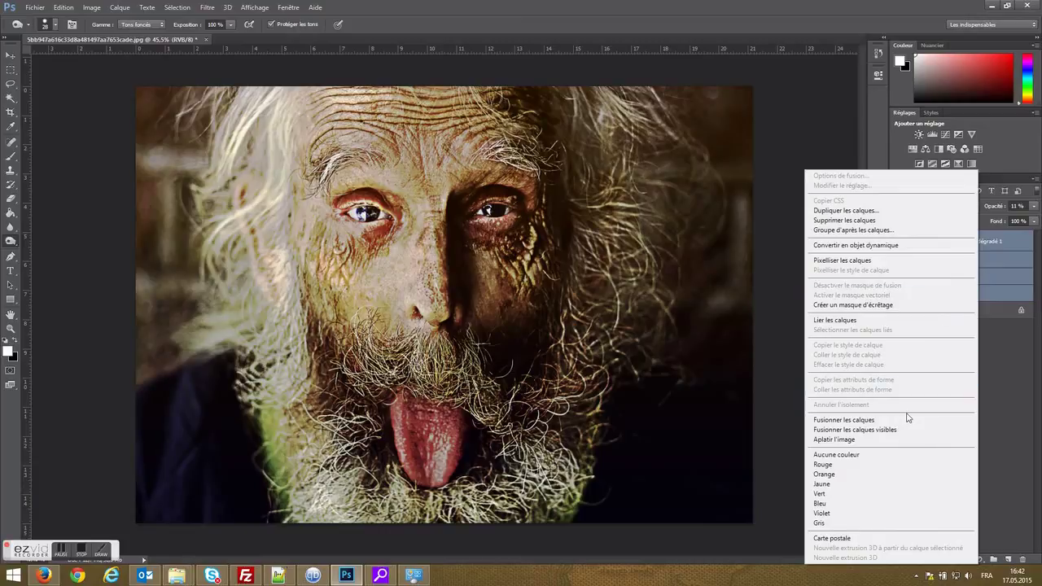
pyautogui.click(909, 419)
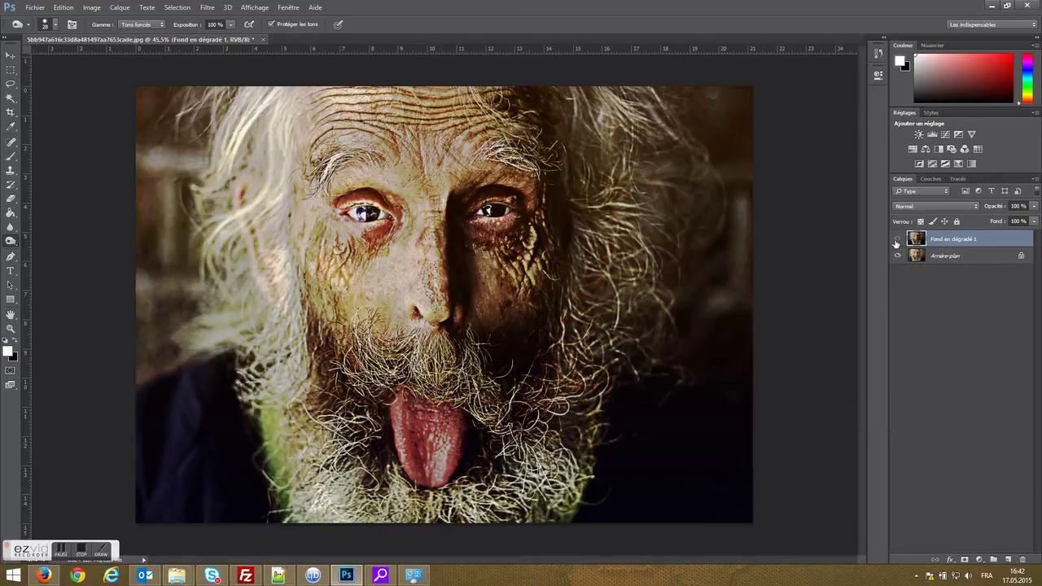
# Toggle the merged layer's visibility off and on to compare the retouched portrait with the original.
pyautogui.click(896, 242)
pyautogui.click(896, 242)
pyautogui.click(896, 241)
pyautogui.click(896, 242)
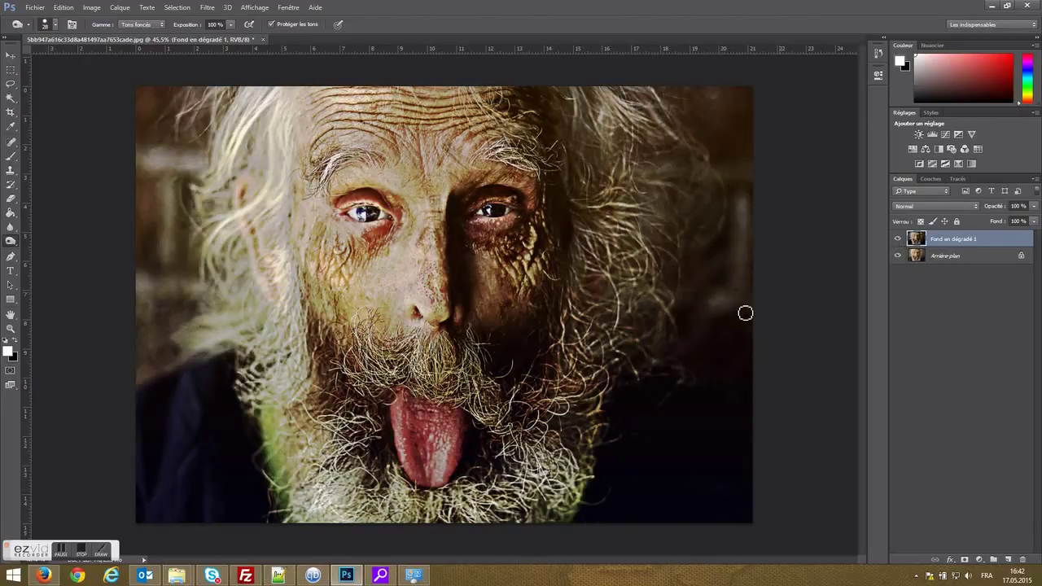